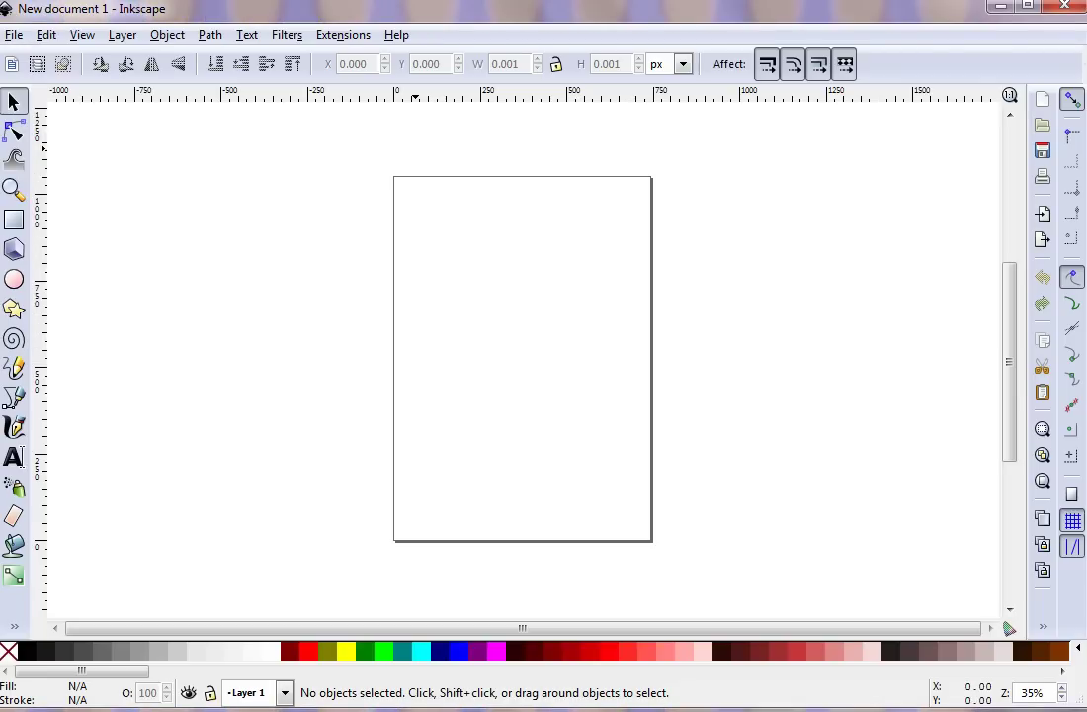
View Inkscape's version, authors and license information from Help, then close it
click(395, 35)
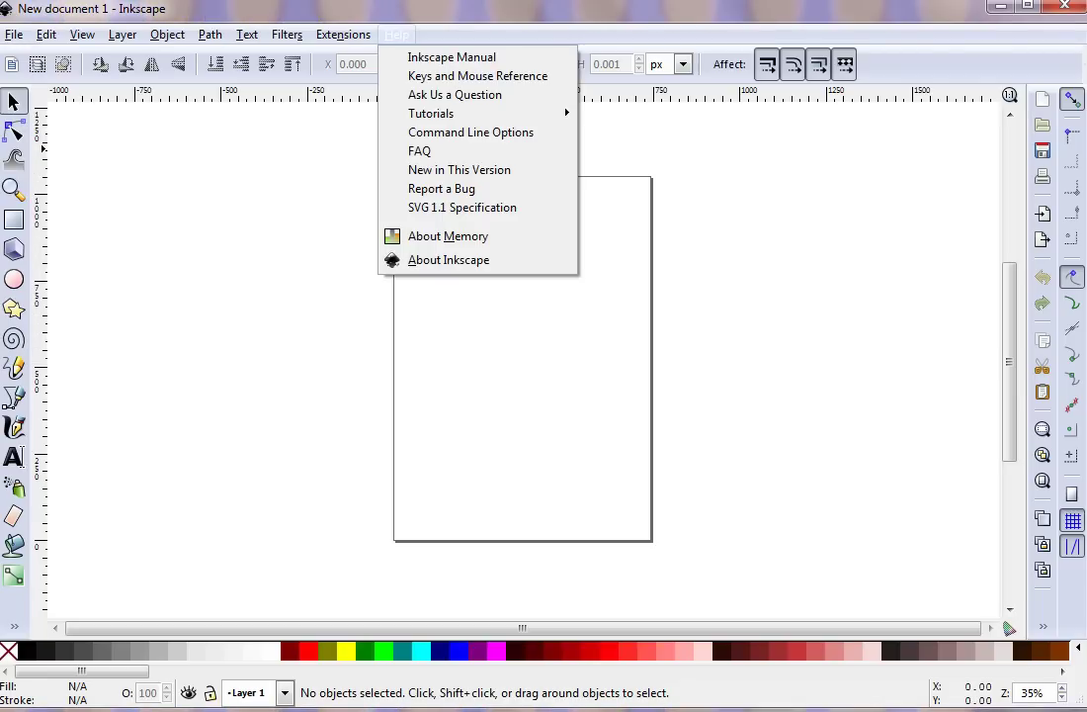
click(395, 35)
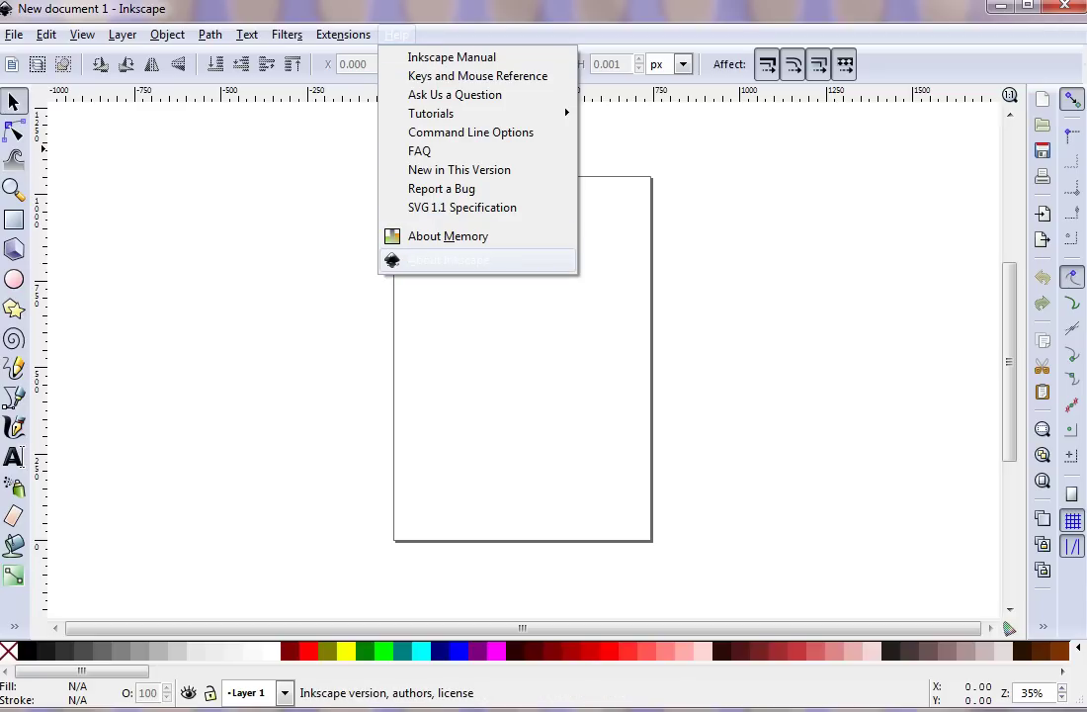
key(Return)
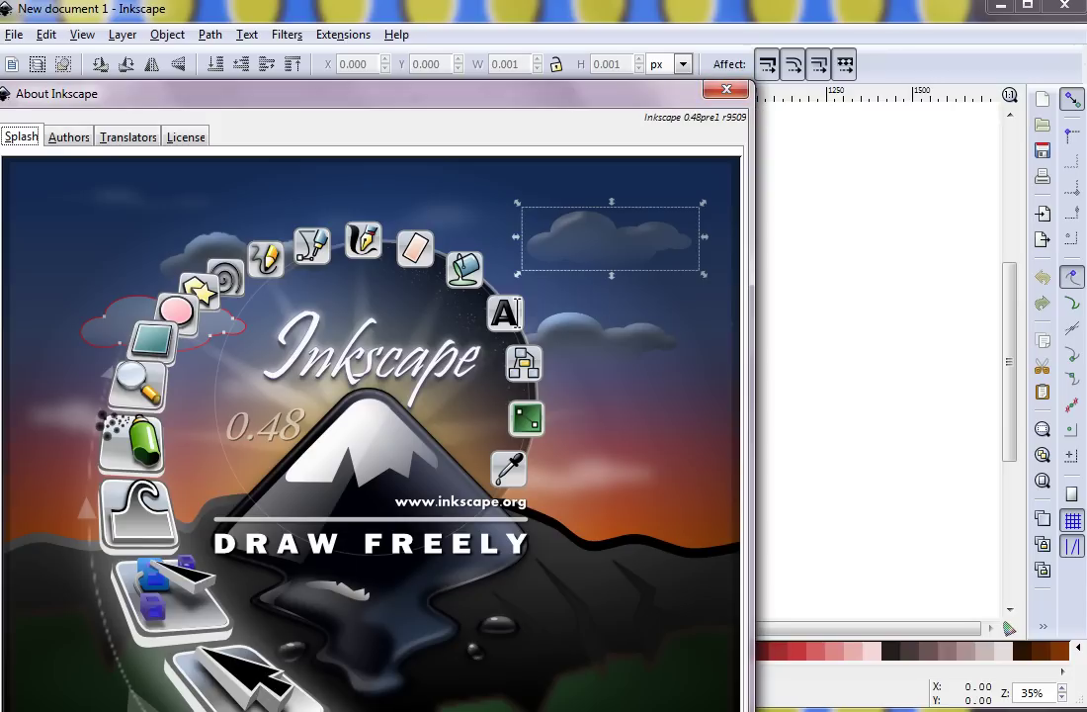
key(Escape)
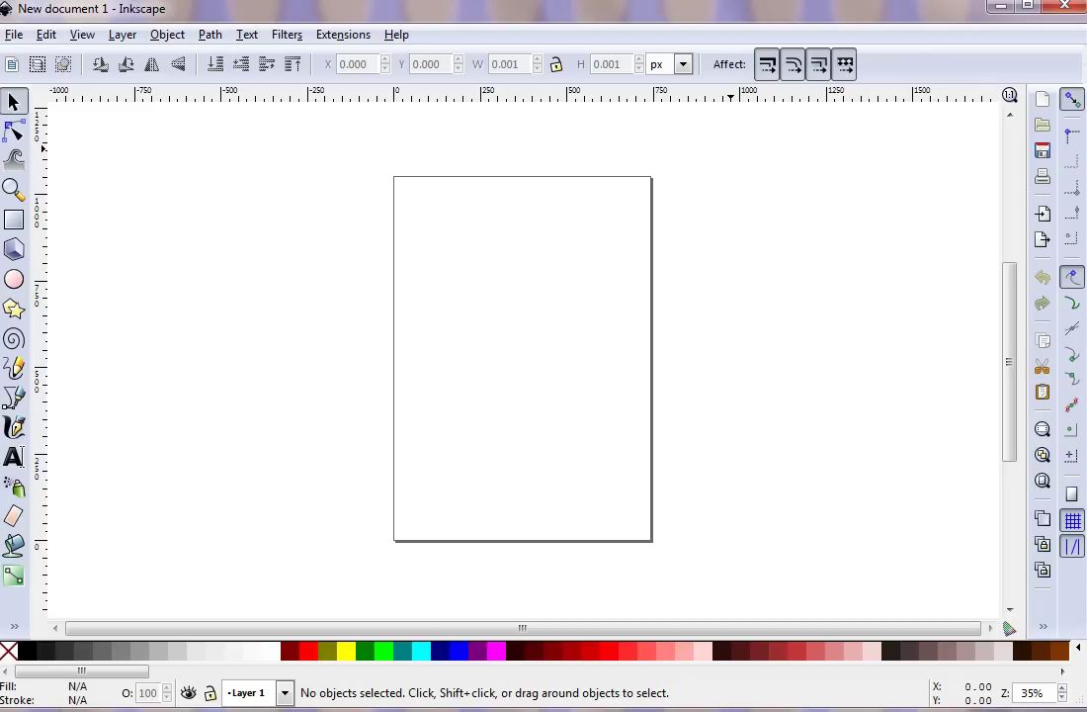
Browse the Path and Layer menus, then open File to find Input Devices
click(209, 35)
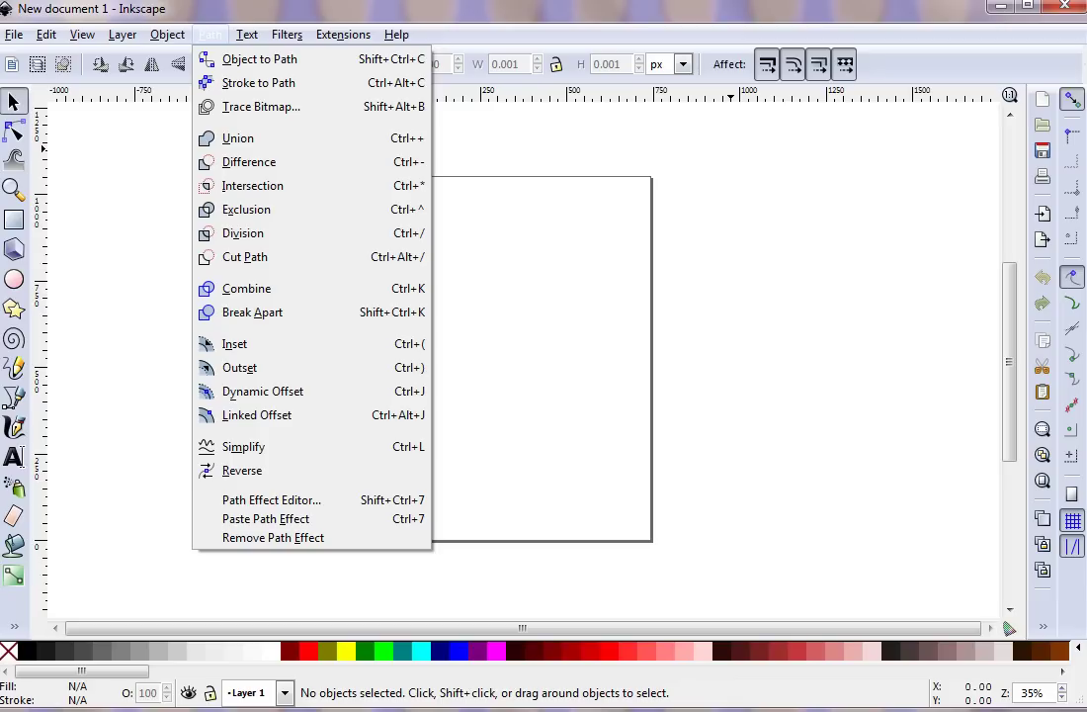
key(Escape)
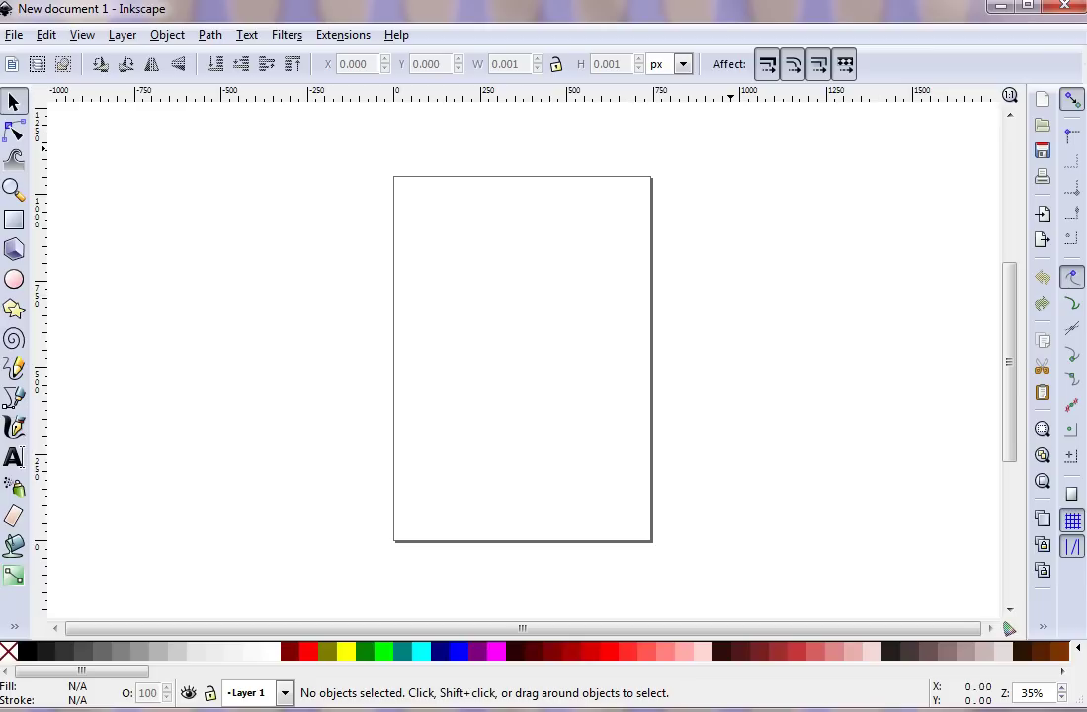
click(122, 35)
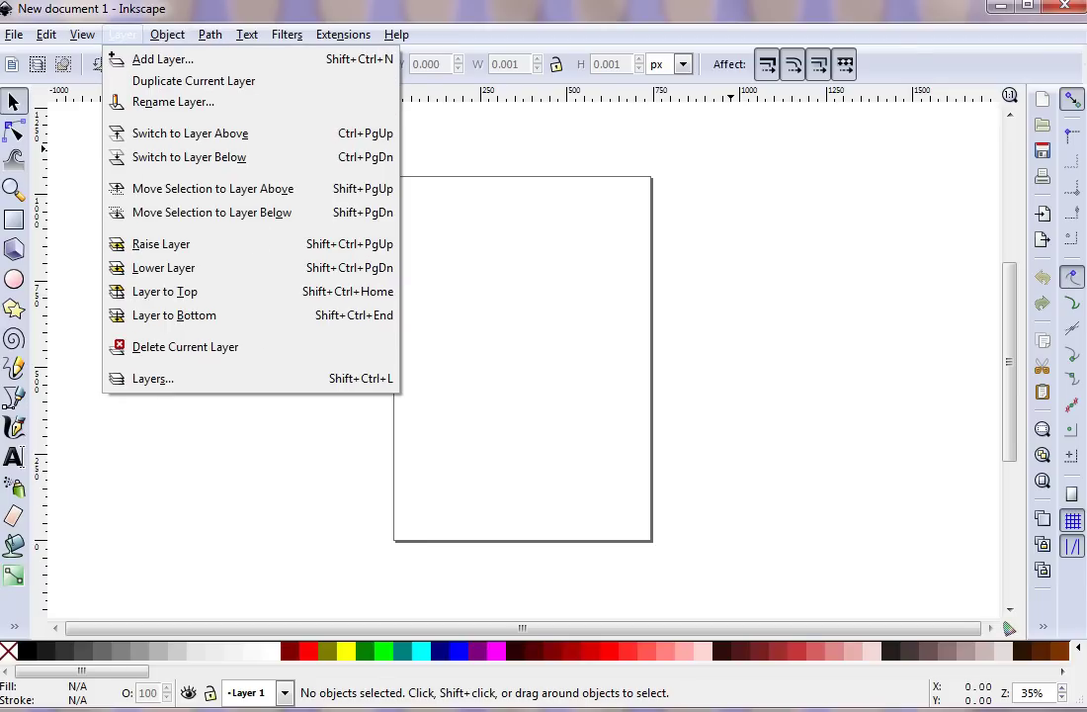
click(121, 35)
click(14, 35)
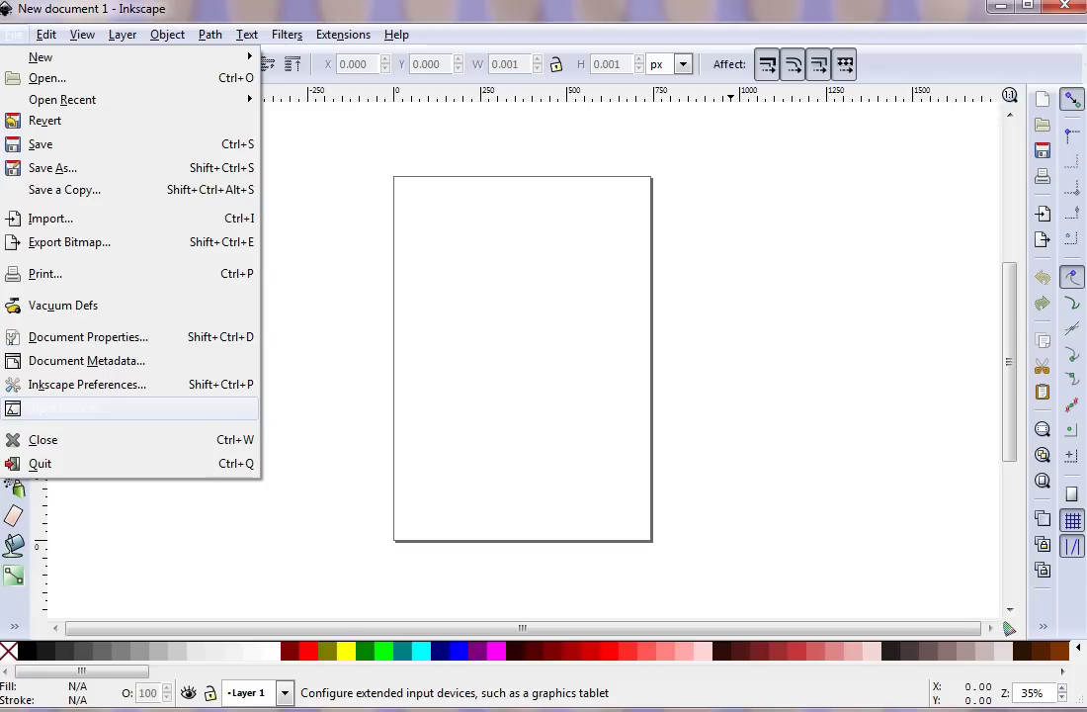
Open Input Devices, switch to the Calligraphy tool, and save the WACOM stylus as Disabled
key(Return)
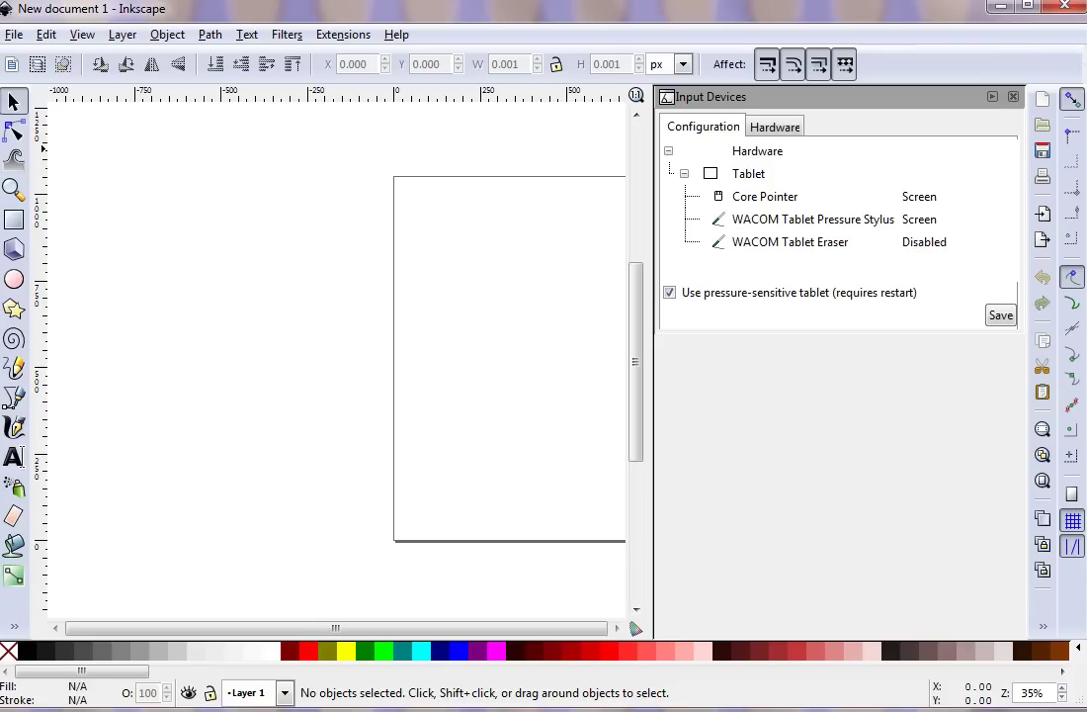
click(14, 427)
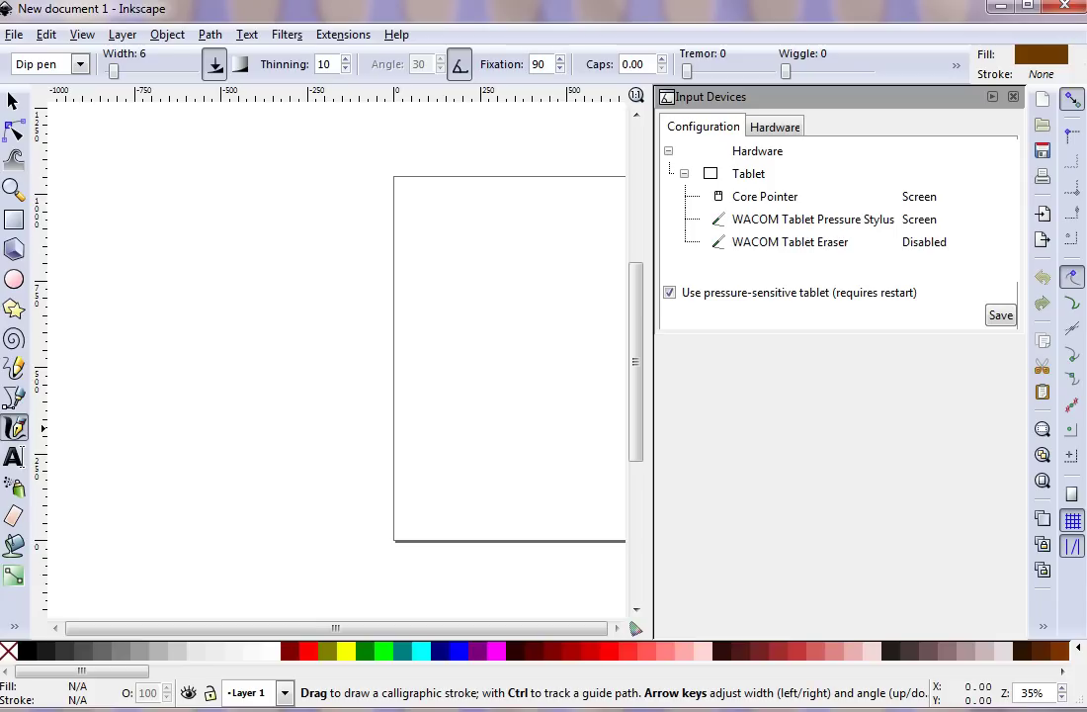
click(813, 219)
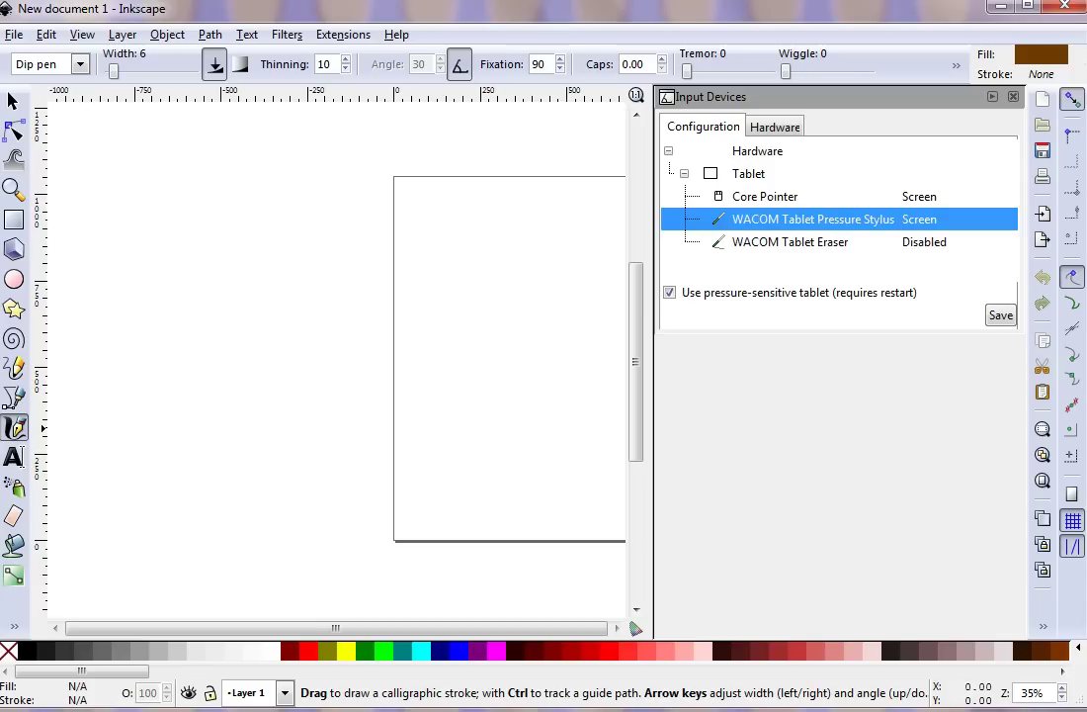
click(919, 218)
click(1005, 218)
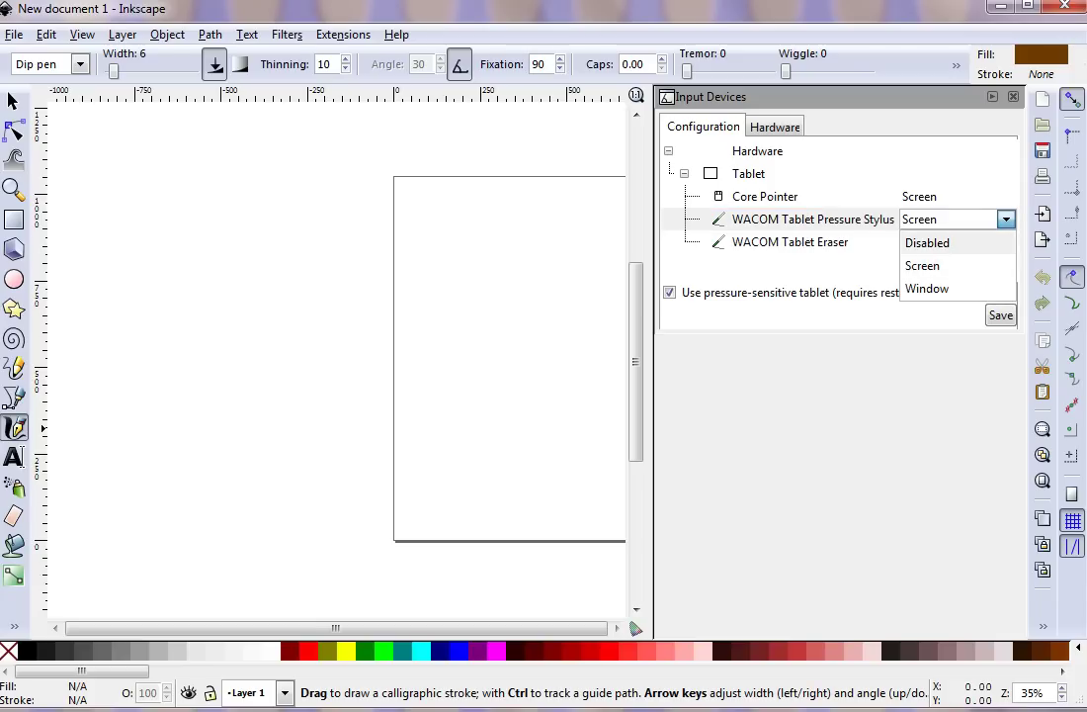
click(927, 240)
click(1001, 315)
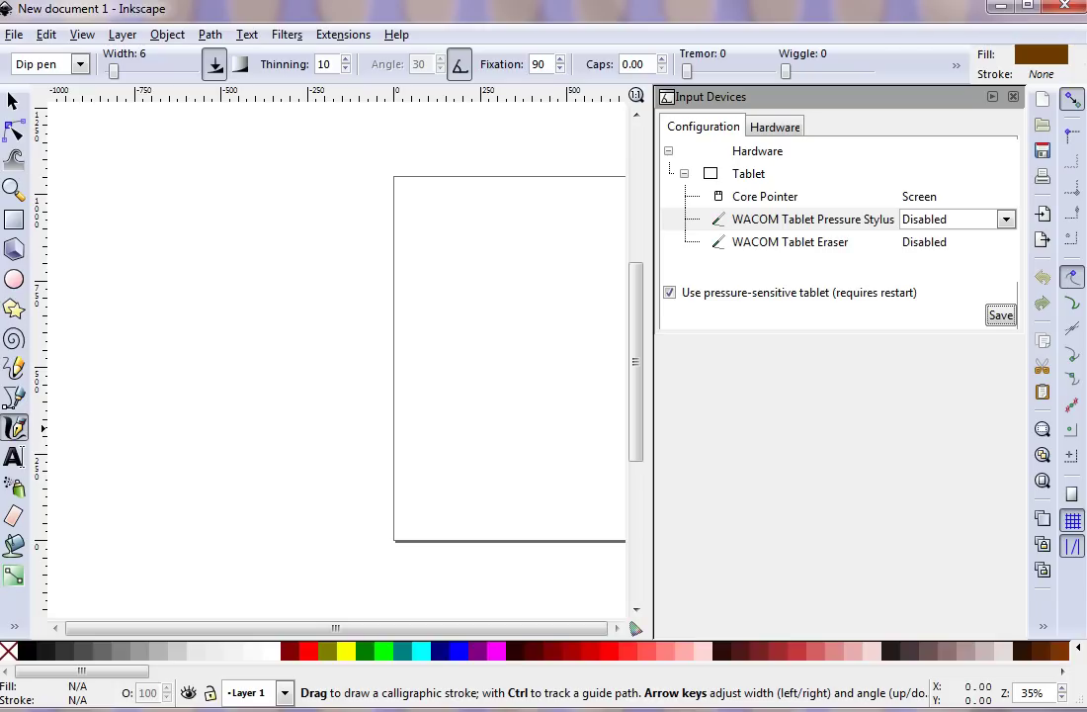
Set the WACOM Tablet Pressure Stylus mode back to Screen
click(765, 196)
key(Down)
key(Down)
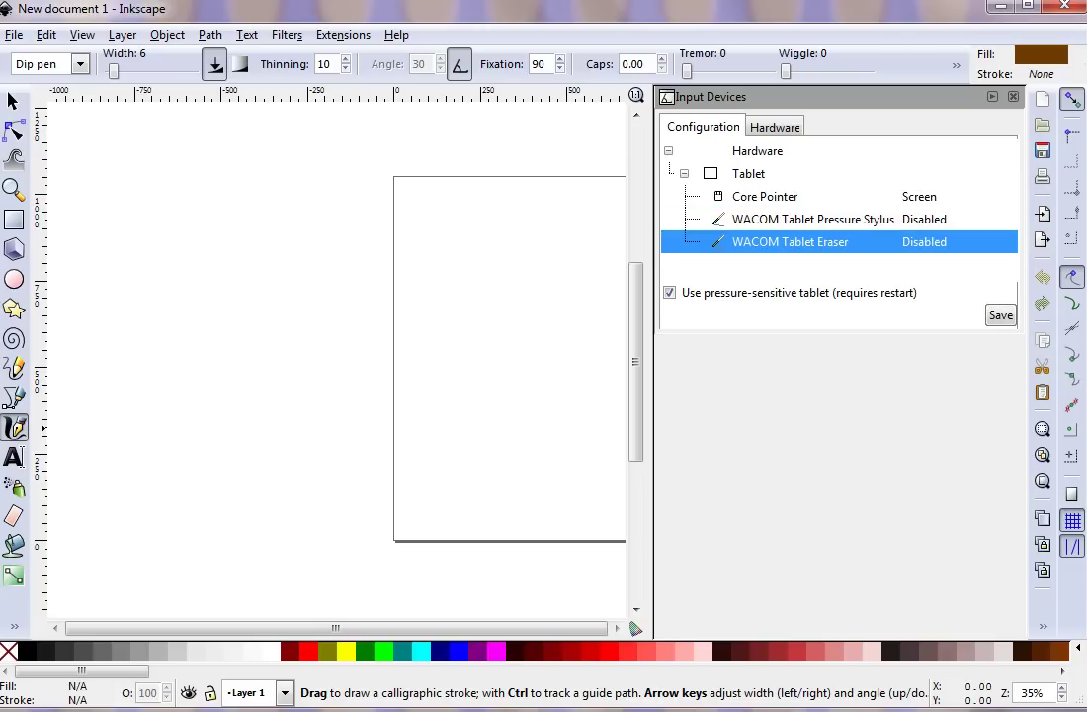
key(Up)
key(Up)
key(Down)
key(Down)
key(Up)
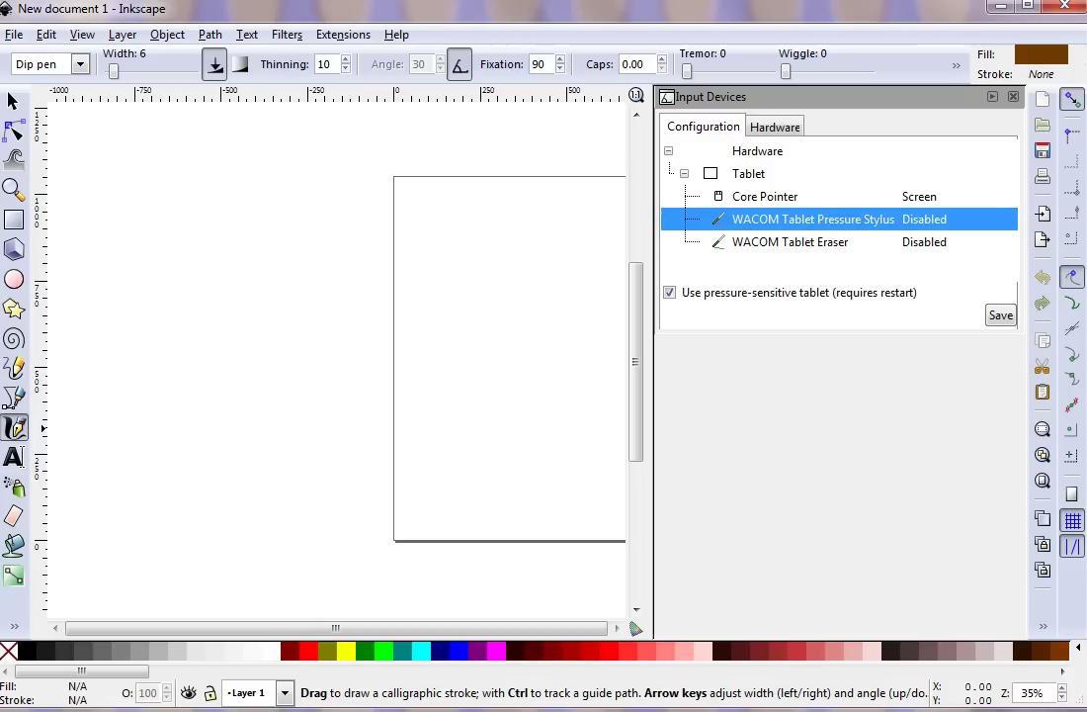
key(Return)
key(space)
key(Down)
key(Return)
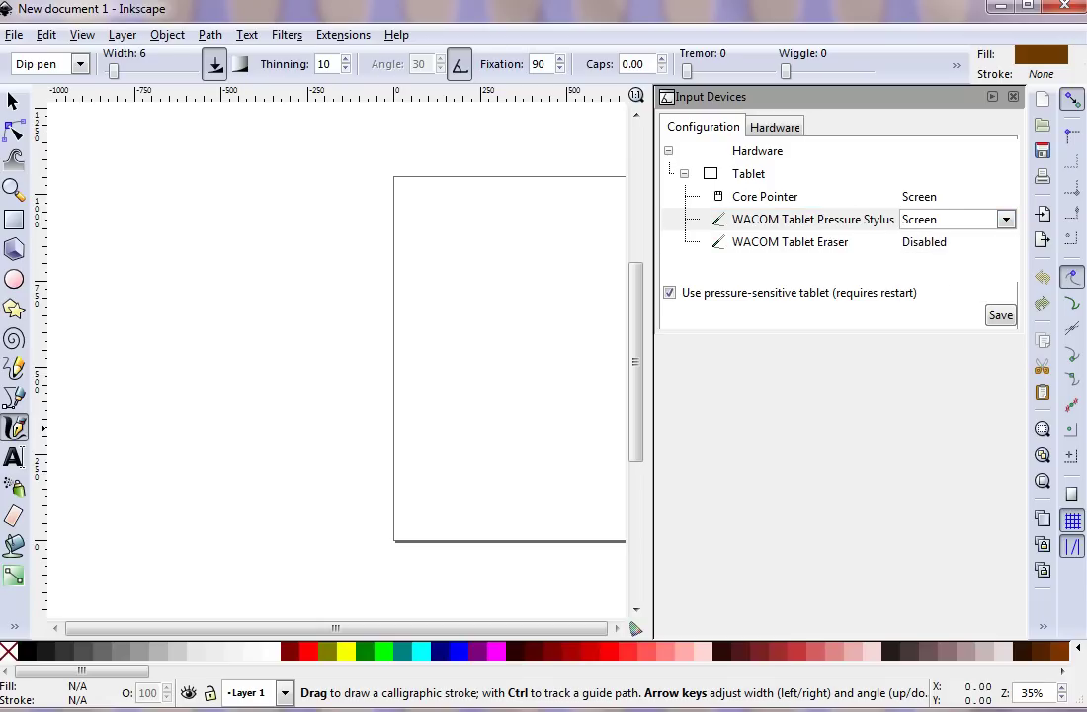
key(Tab)
Try the WACOM Tablet Eraser mode at Screen
key(Tab)
key(Down)
key(Return)
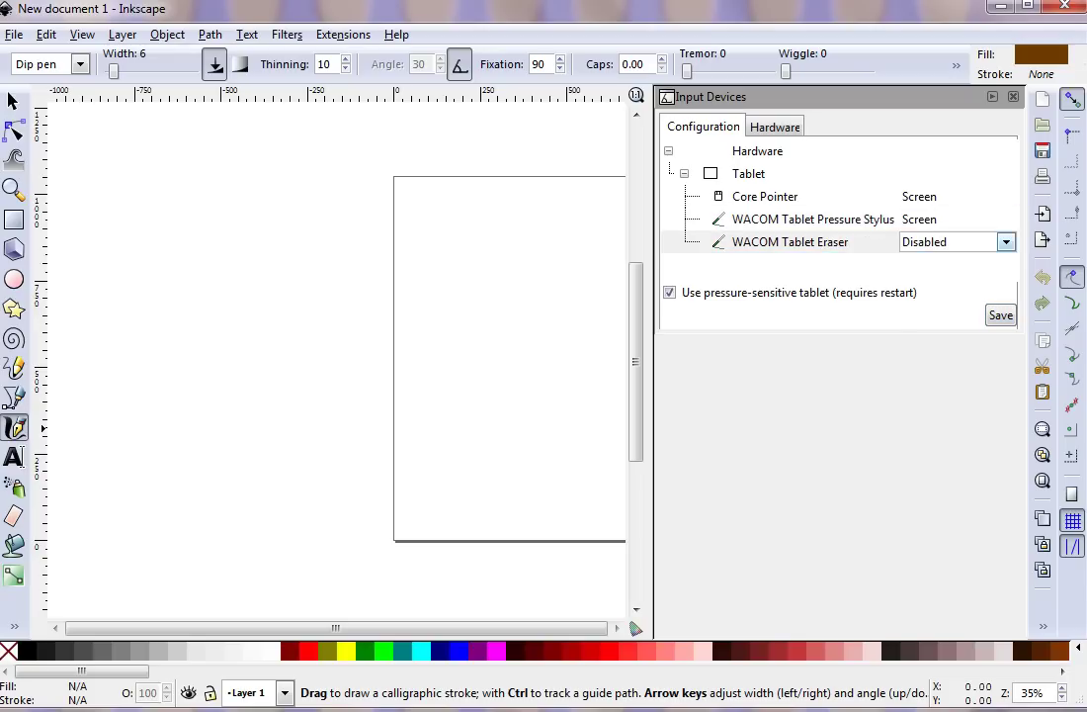
key(space)
key(Down)
key(Return)
key(Tab)
key(shift+Tab)
key(Tab)
Return the WACOM Tablet Eraser mode to Disabled
key(Return)
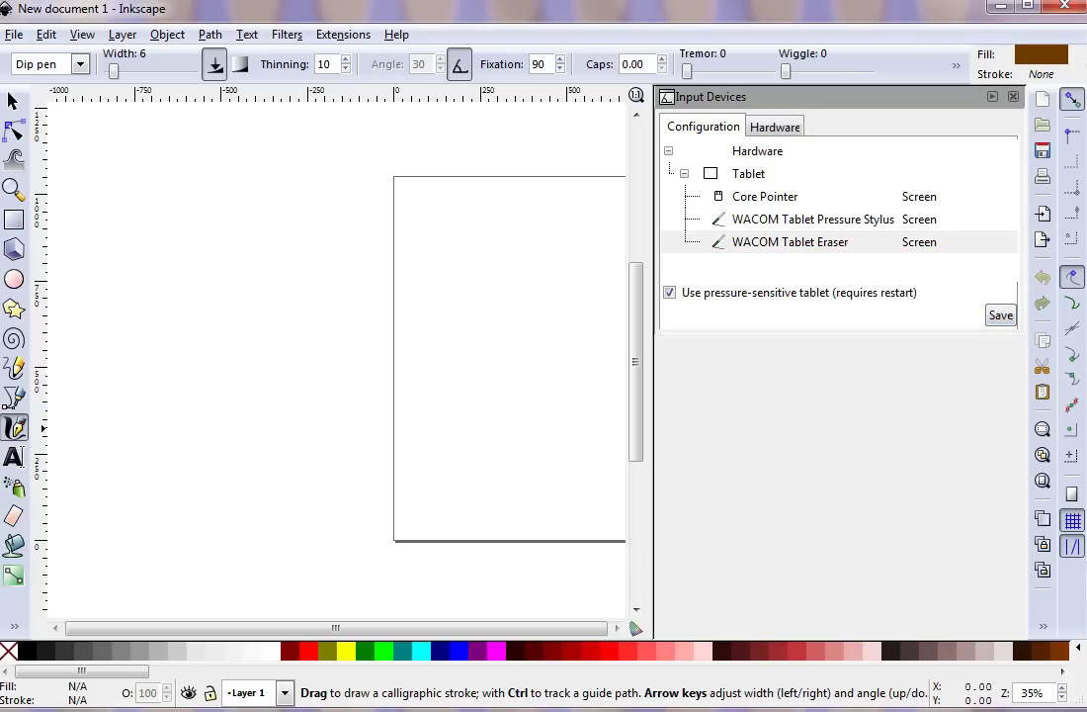
key(Return)
key(space)
key(Return)
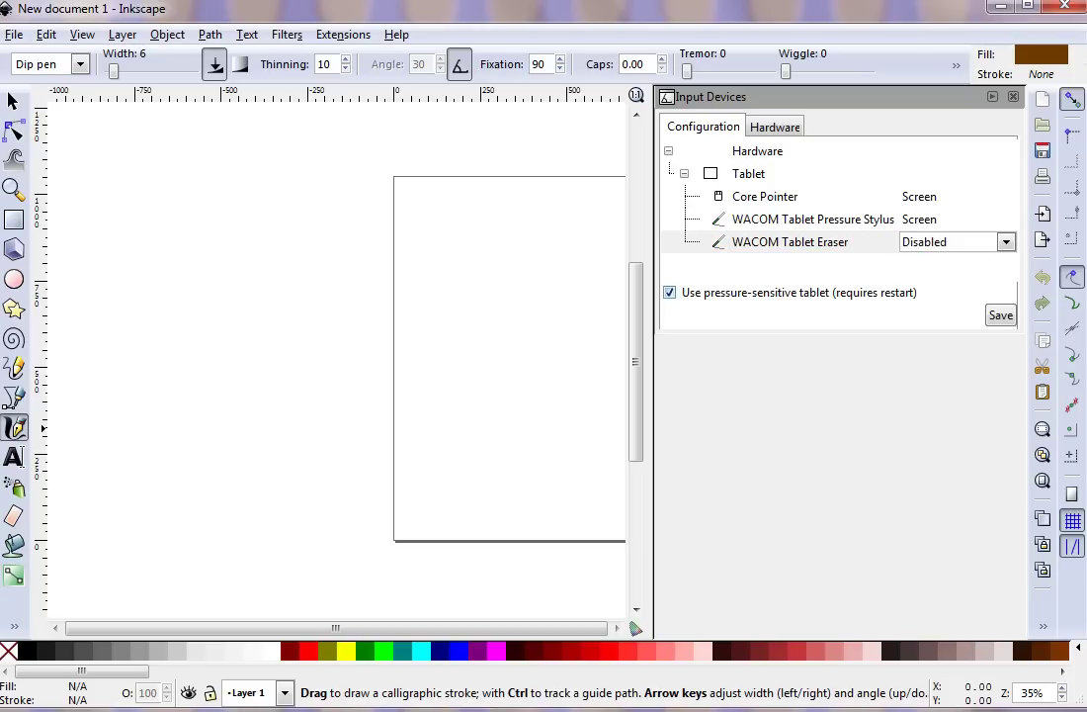
Draw a wavy brown calligraphic stroke, then switch the Core Pointer mode to Window
mouse_move(525, 311)
mouse_down()
mouse_move(513, 356)
mouse_move(460, 436)
mouse_up()
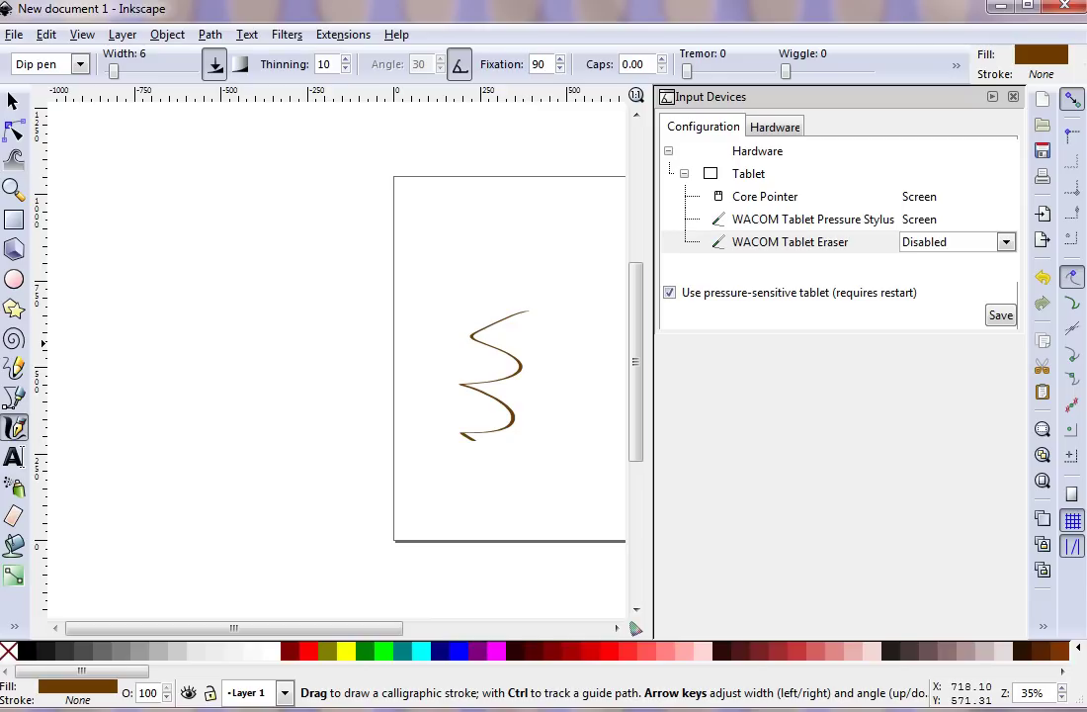
key(Up)
key(Up)
key(Return)
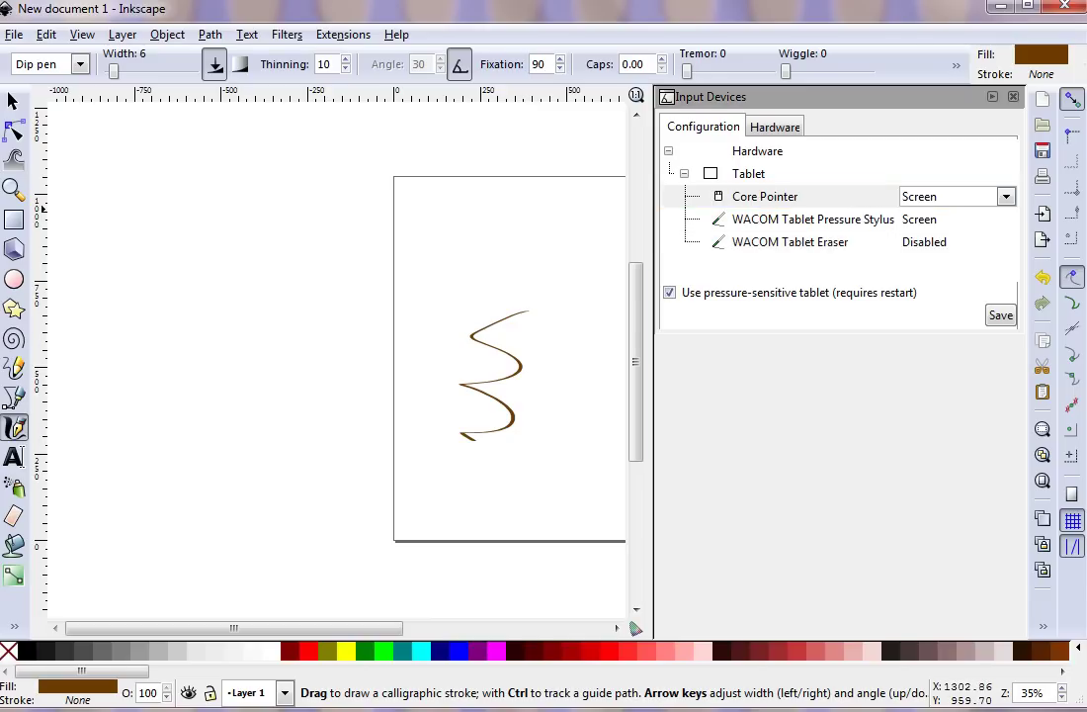
key(space)
key(Down)
key(Return)
Step the Core Pointer mode back to Screen
key(space)
key(Up)
key(Up)
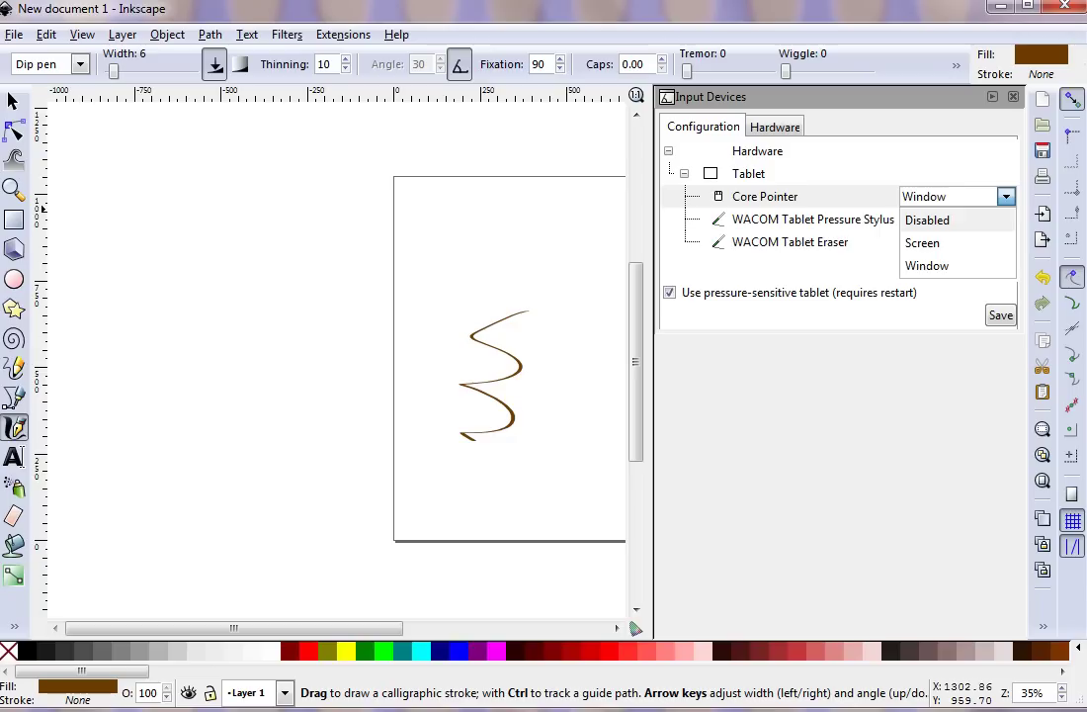
key(Return)
key(space)
key(Down)
key(Return)
key(Tab)
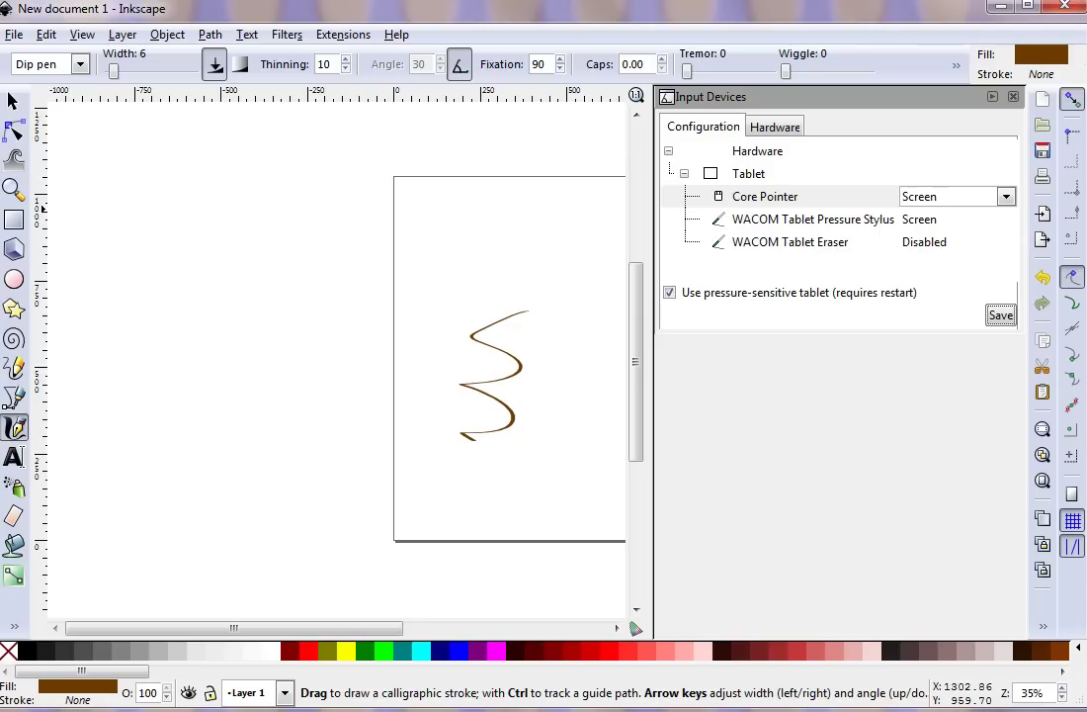
Try the WACOM eraser at Screen, then set it back to Disabled
key(Tab)
key(Down)
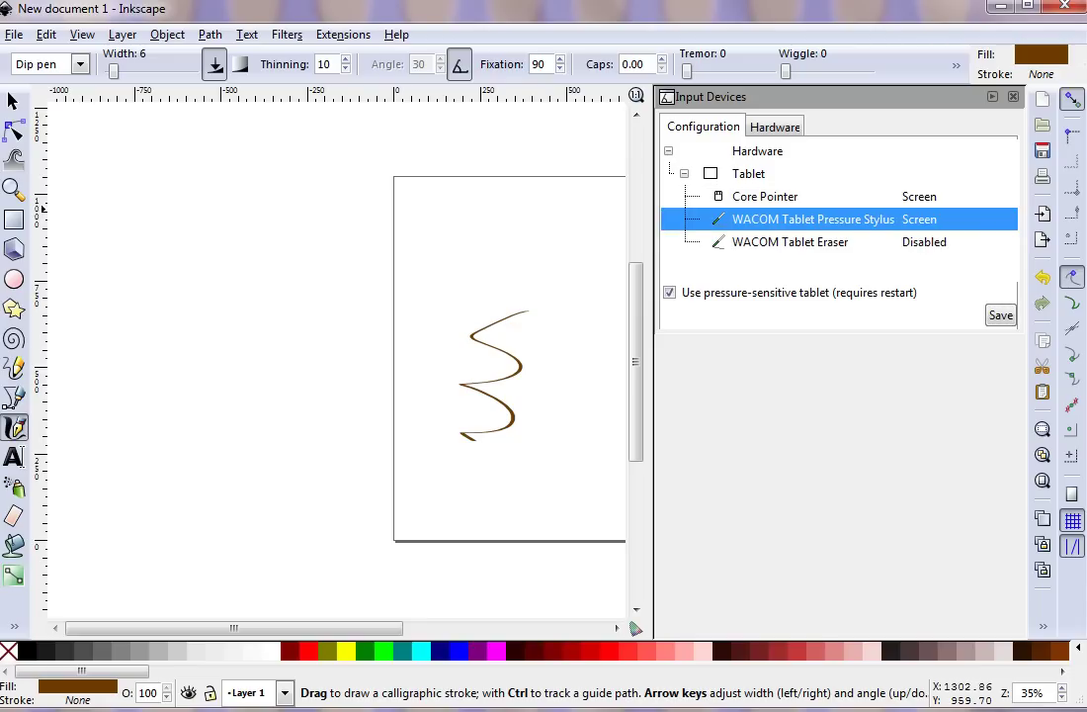
key(Down)
key(Return)
key(alt+Down)
key(Down)
key(Return)
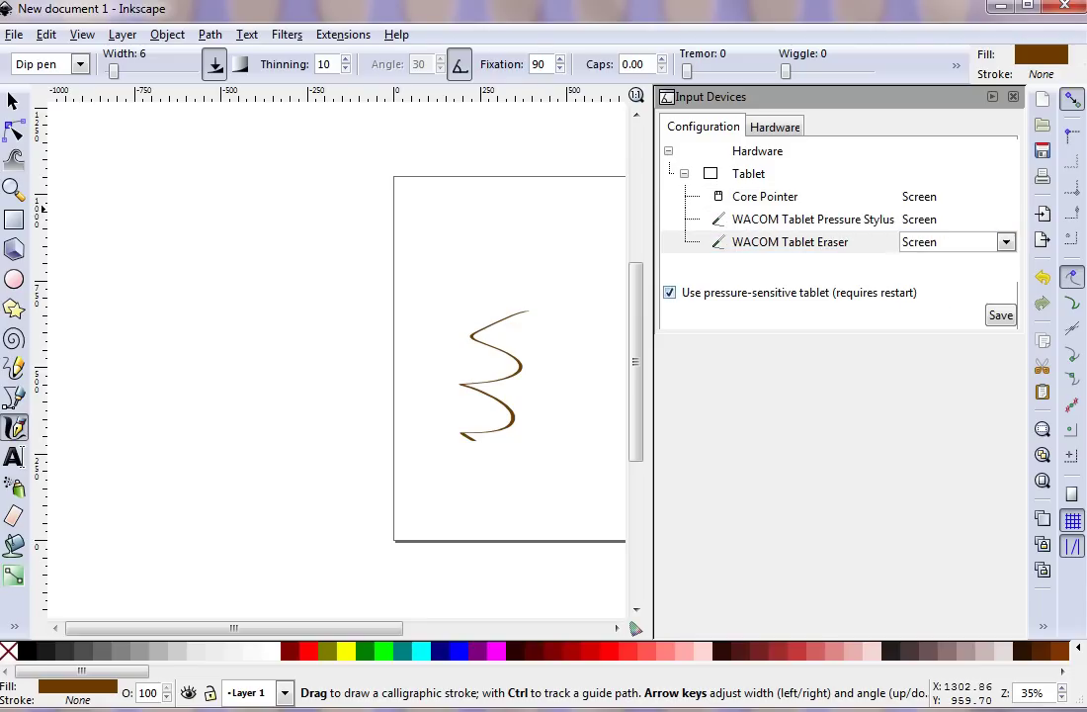
key(Tab)
key(alt+Down)
key(Up)
key(Return)
Toggle the Pressure Stylus mode to Disabled and back to Screen
key(shift+Tab)
key(Up)
key(Return)
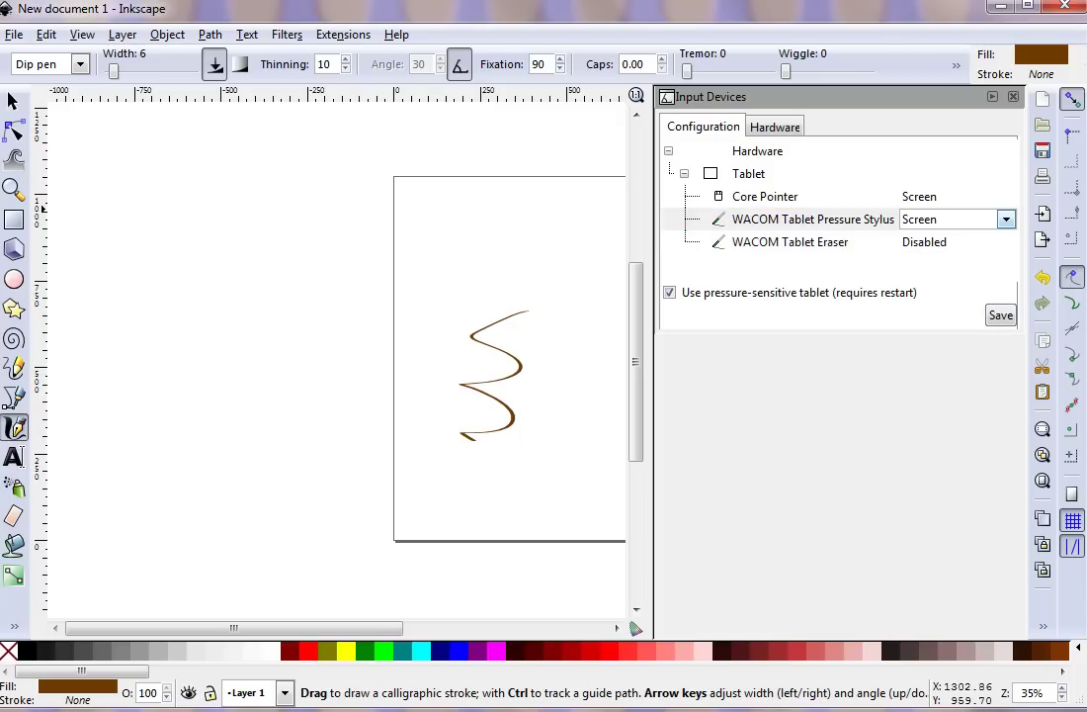
key(alt+Down)
key(Up)
key(Return)
key(alt+Down)
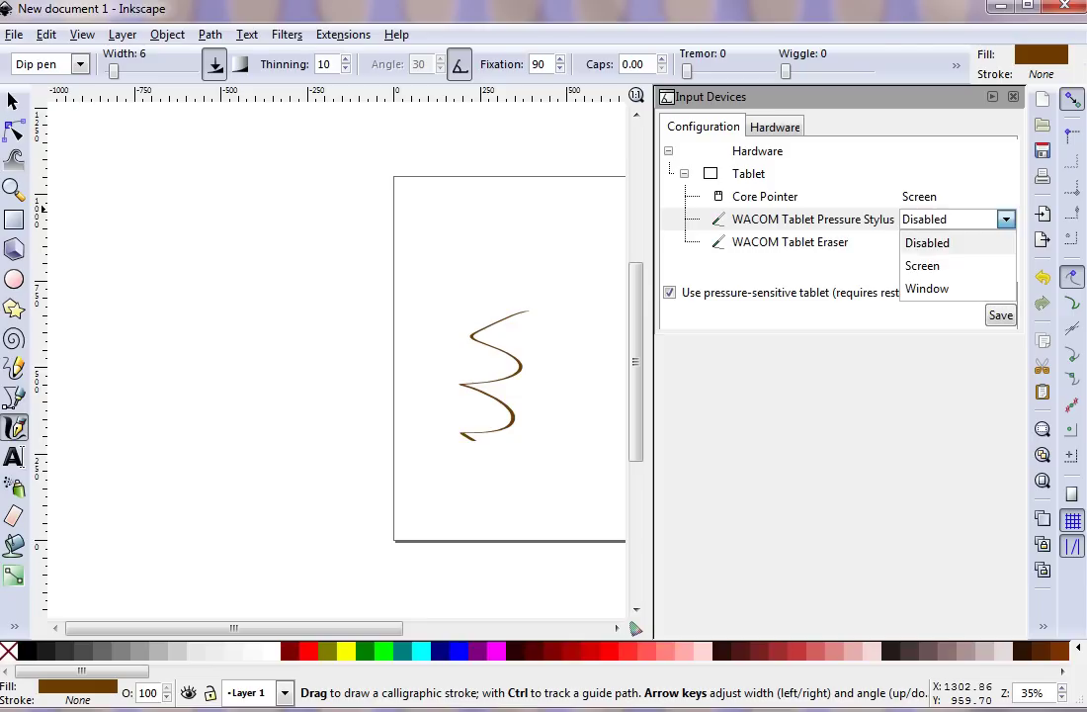
key(Down)
key(Return)
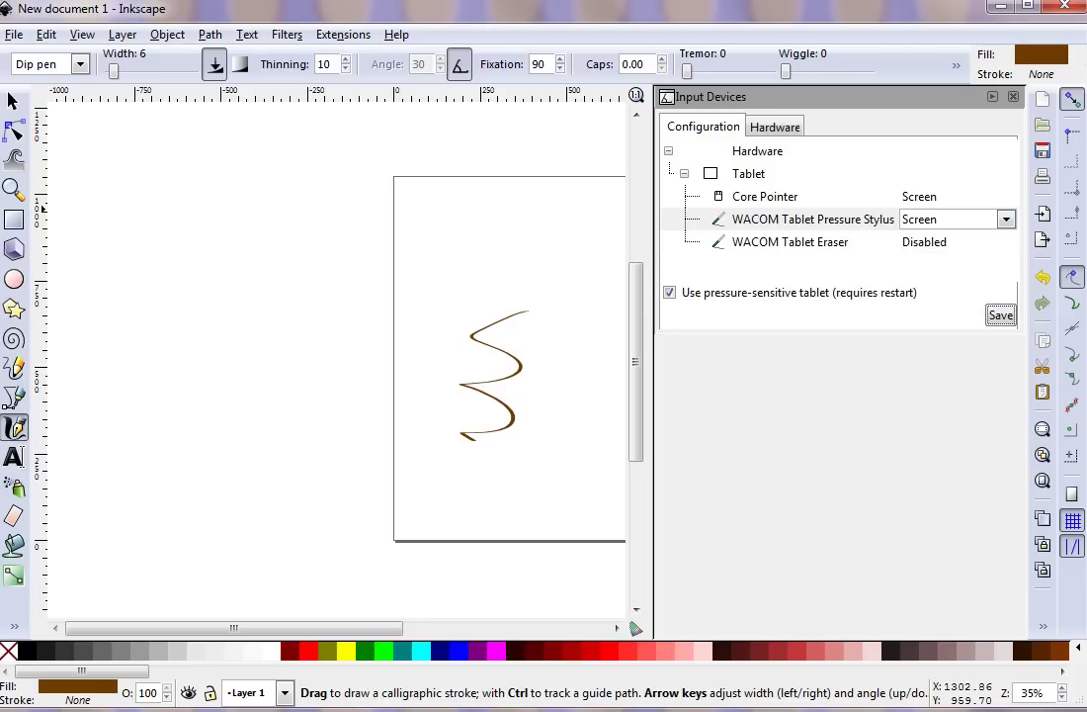
Switch the tablet eraser to Screen once more, then leave it Disabled
key(shift+Tab)
key(shift+Tab)
key(Down)
key(Return)
key(alt+Down)
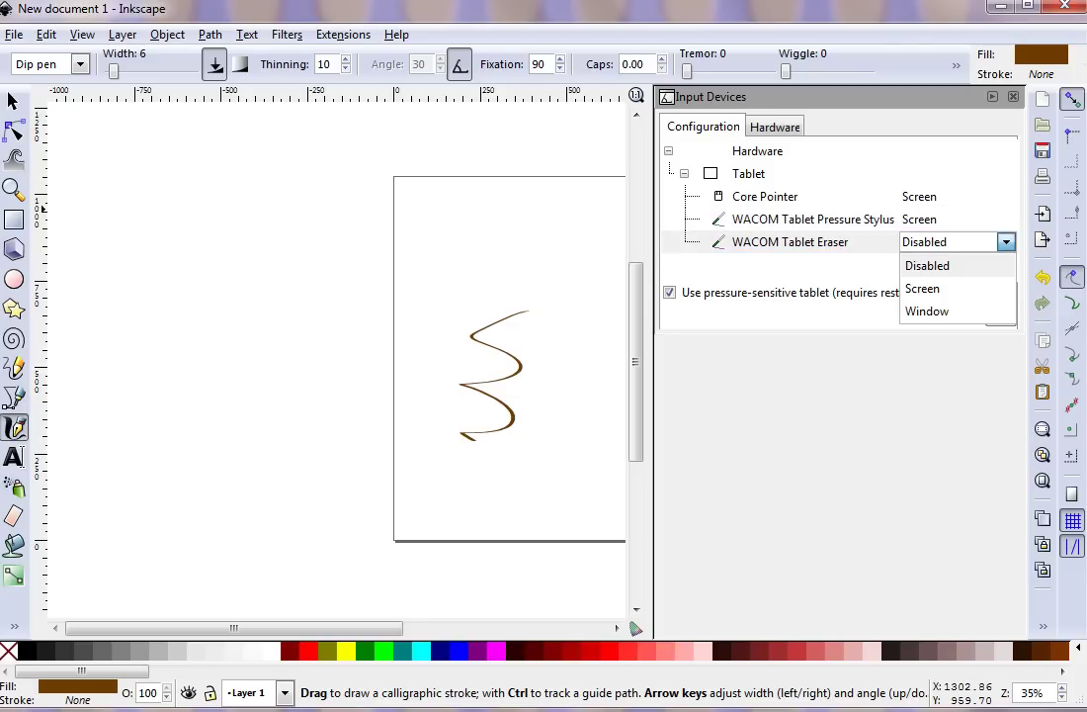
key(Down)
key(Return)
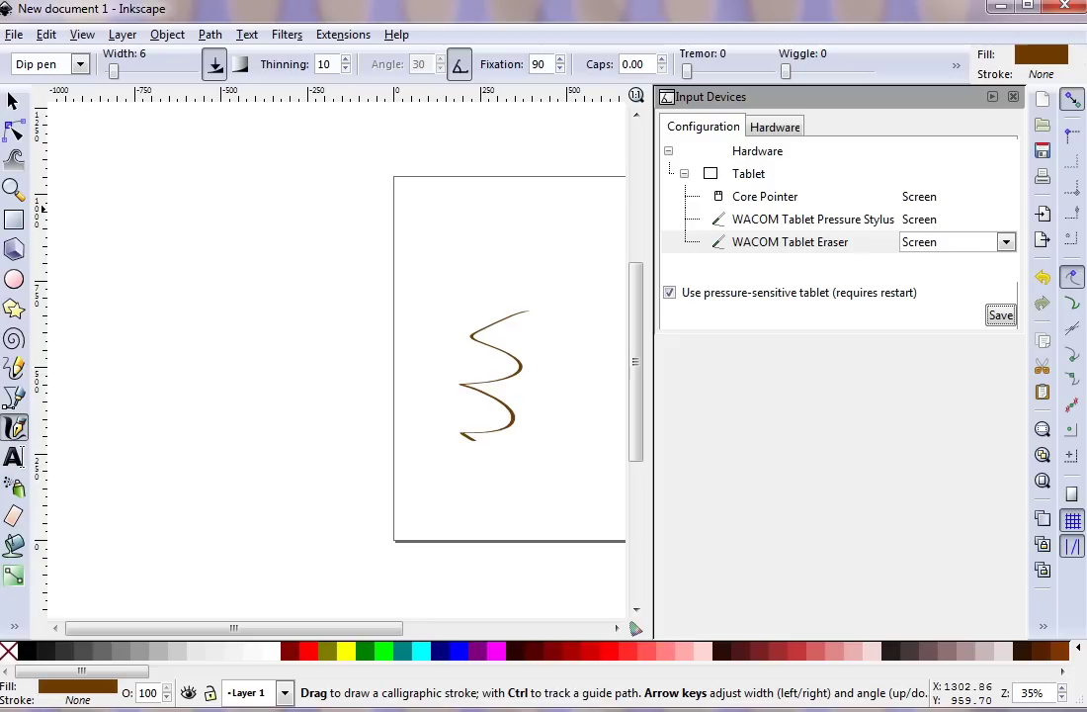
key(shift+Tab)
key(alt+Down)
key(Up)
key(Return)
Set the Core Pointer mode to Disabled, then restore it to Screen
key(shift+Tab)
key(Up)
key(Up)
key(Return)
key(alt+Down)
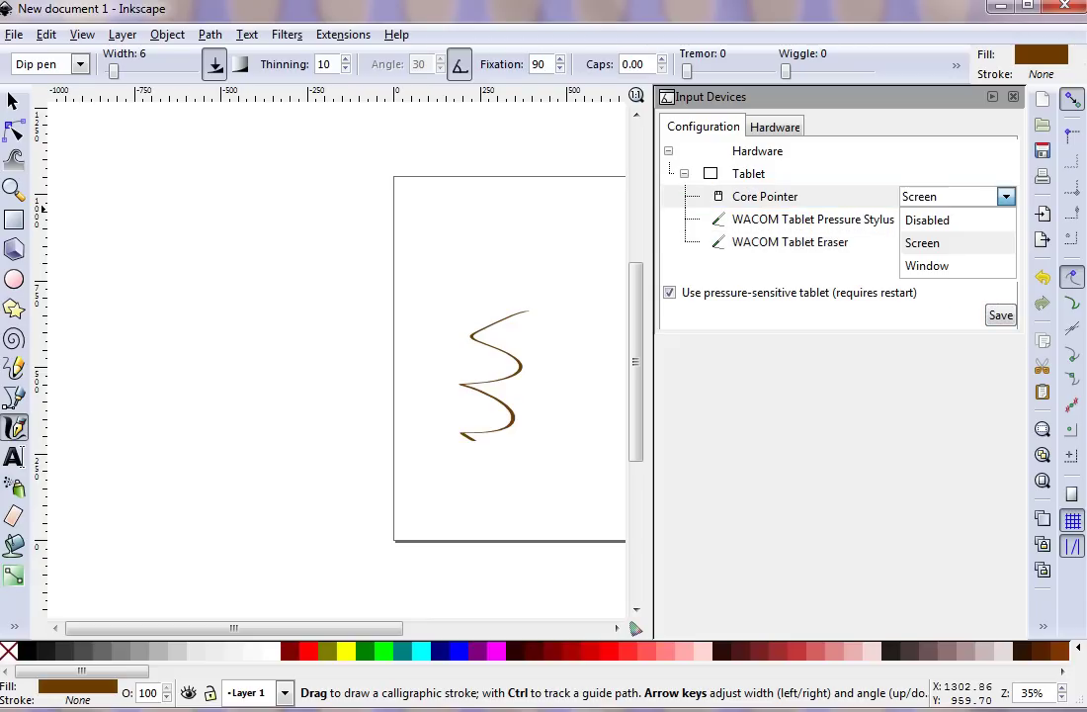
key(Up)
key(Return)
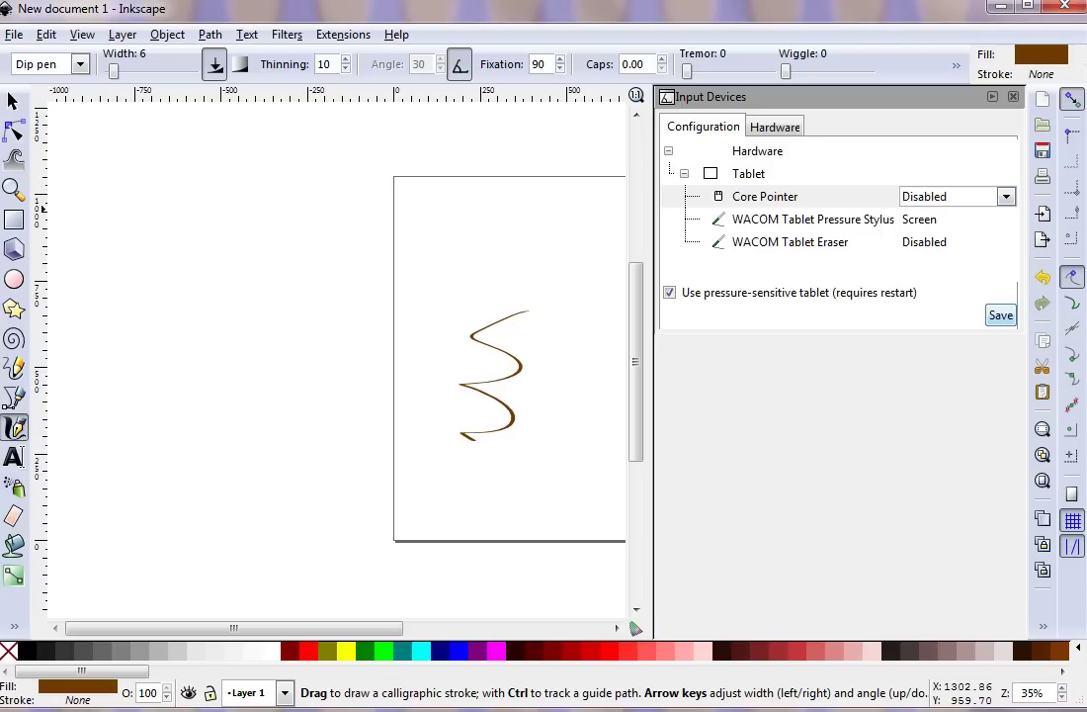
key(Tab)
key(alt+Down)
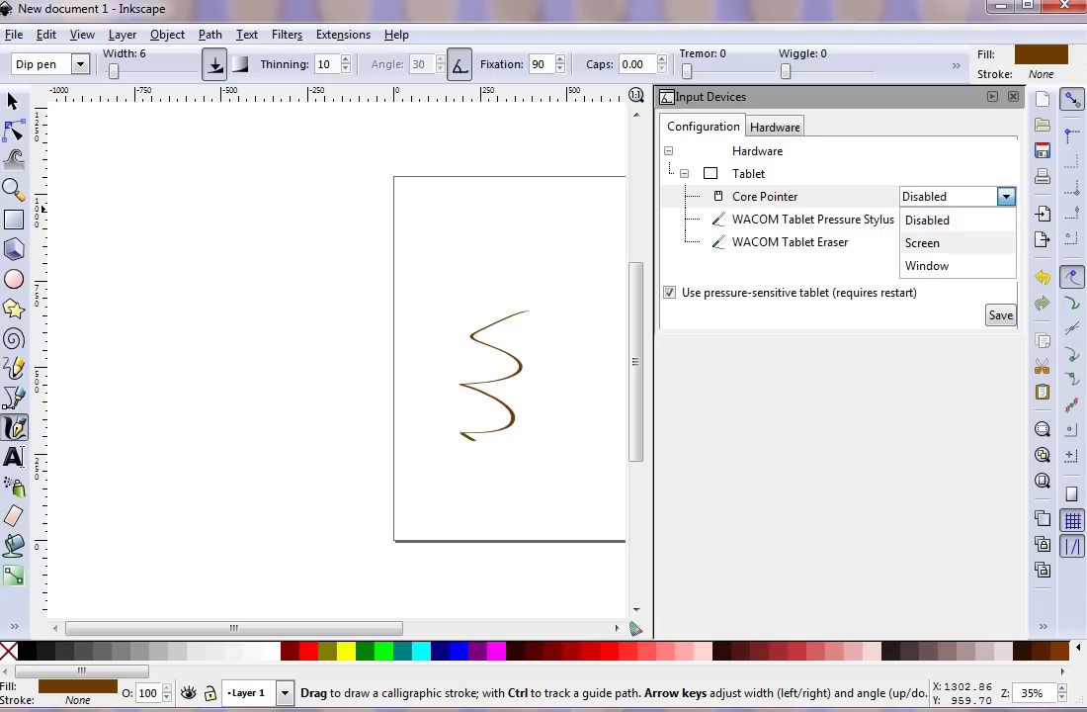
key(Down)
key(Return)
Set the Pressure Stylus mode to Disabled
key(Down)
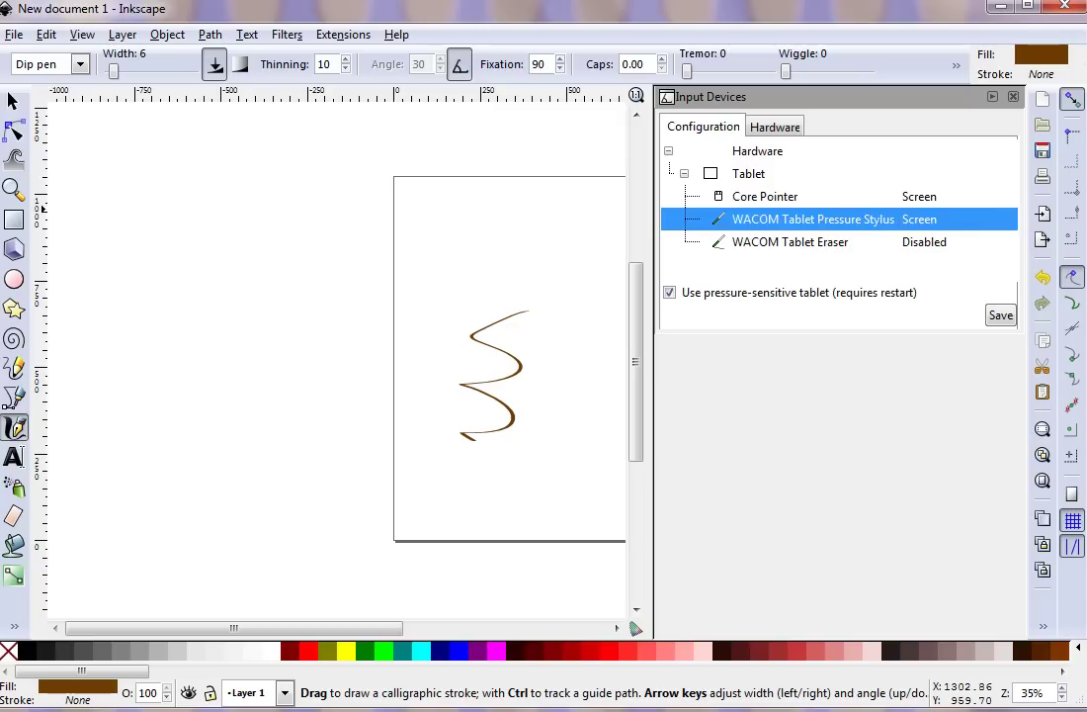
key(Return)
key(alt+Down)
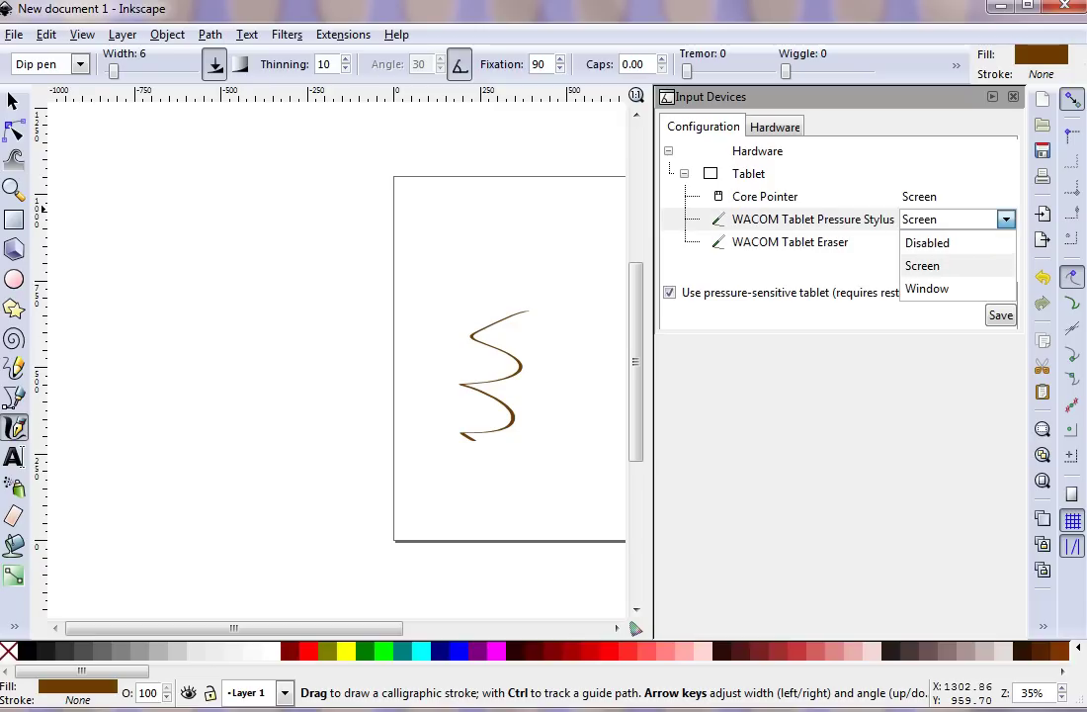
key(Down)
key(Down)
key(Up)
Put the Pressure Stylus mode back on Screen
key(Up)
key(Return)
key(alt+Down)
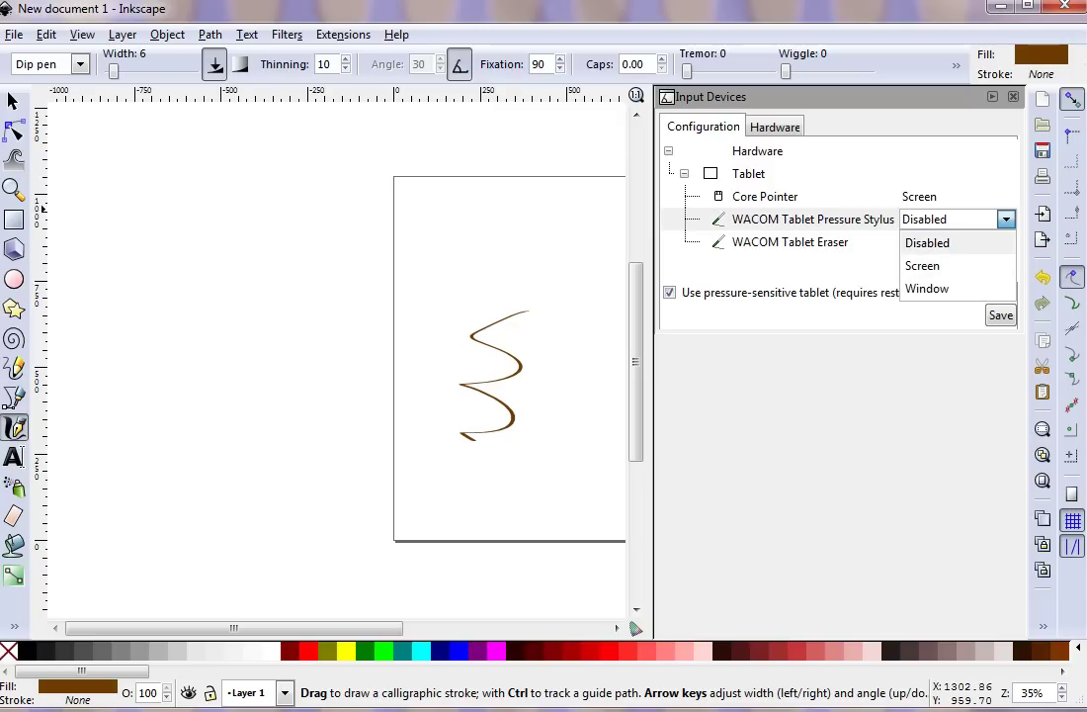
key(Return)
key(Tab)
key(shift+Tab)
key(alt+Down)
key(Down)
key(Return)
key(alt+Down)
key(Up)
key(Escape)
key(Tab)
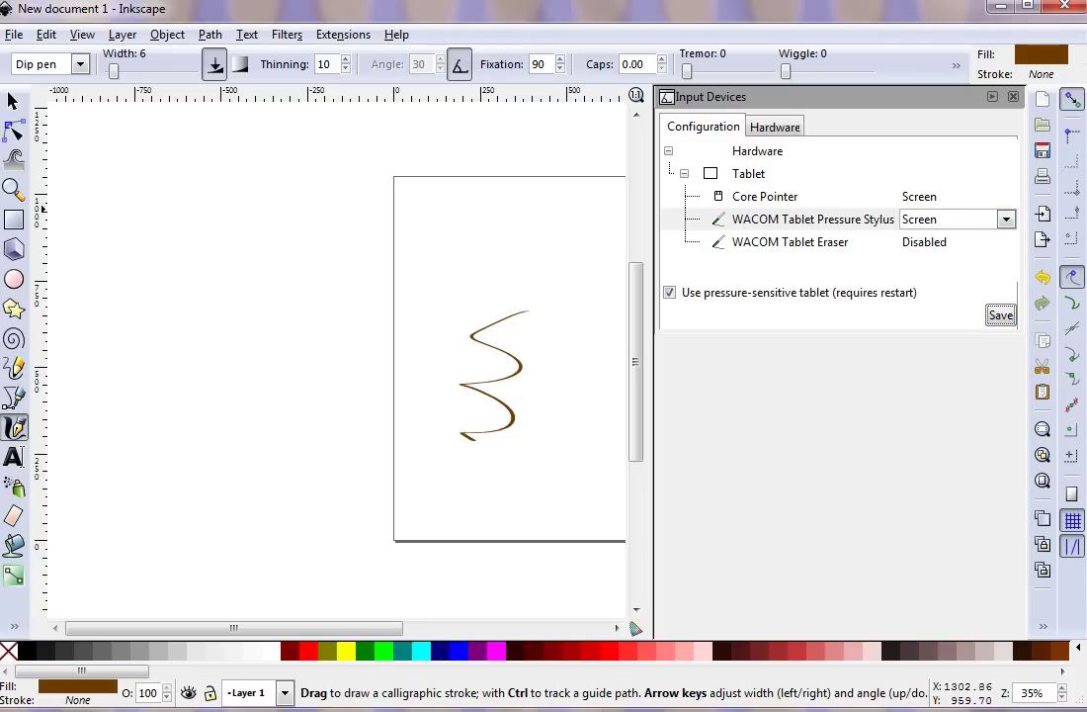
Close the drawing without saving and relaunch Inkscape by searching 'inkscape' in the launcher
key(ctrl+w)
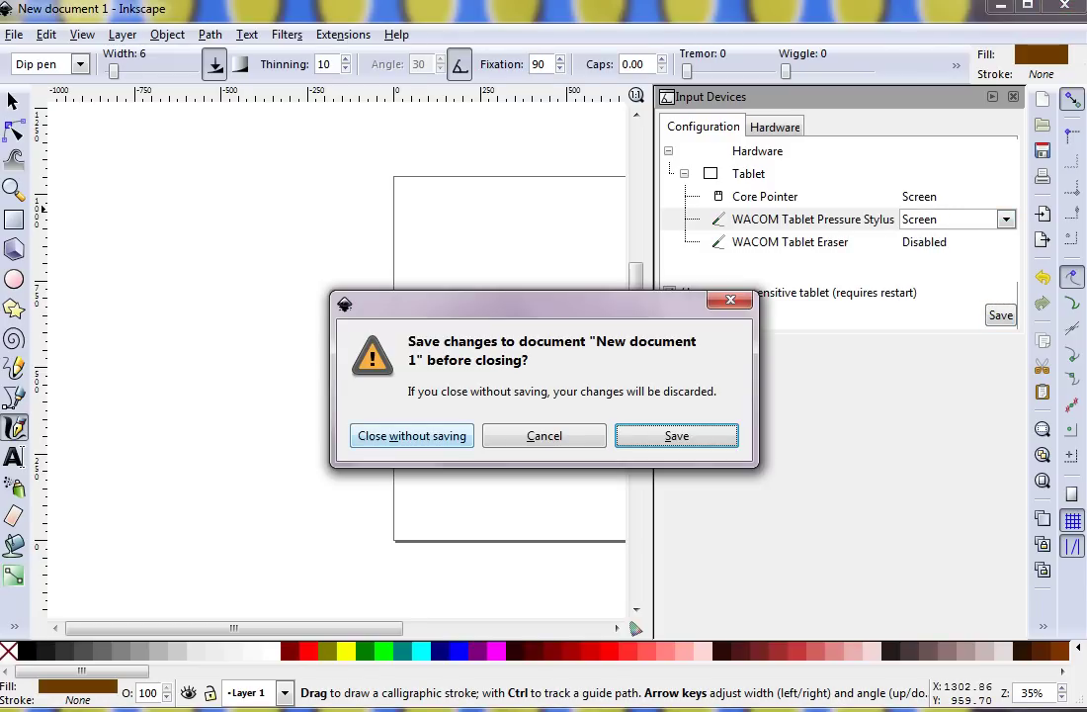
click(412, 436)
key(super)
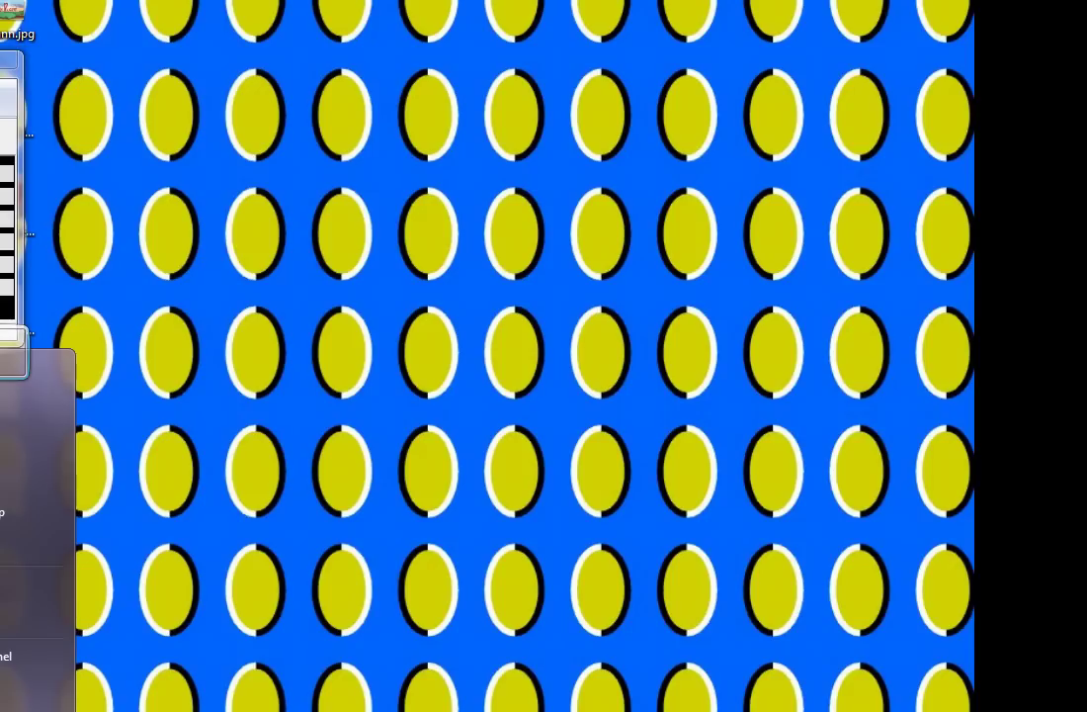
text(inkscape)
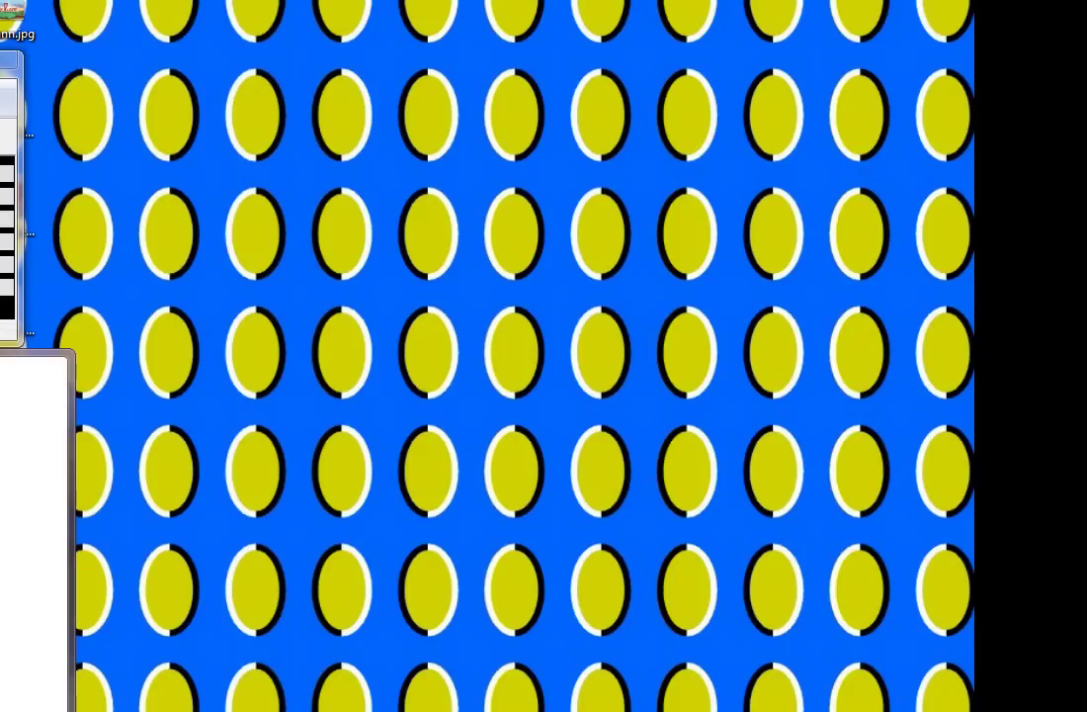
key(Return)
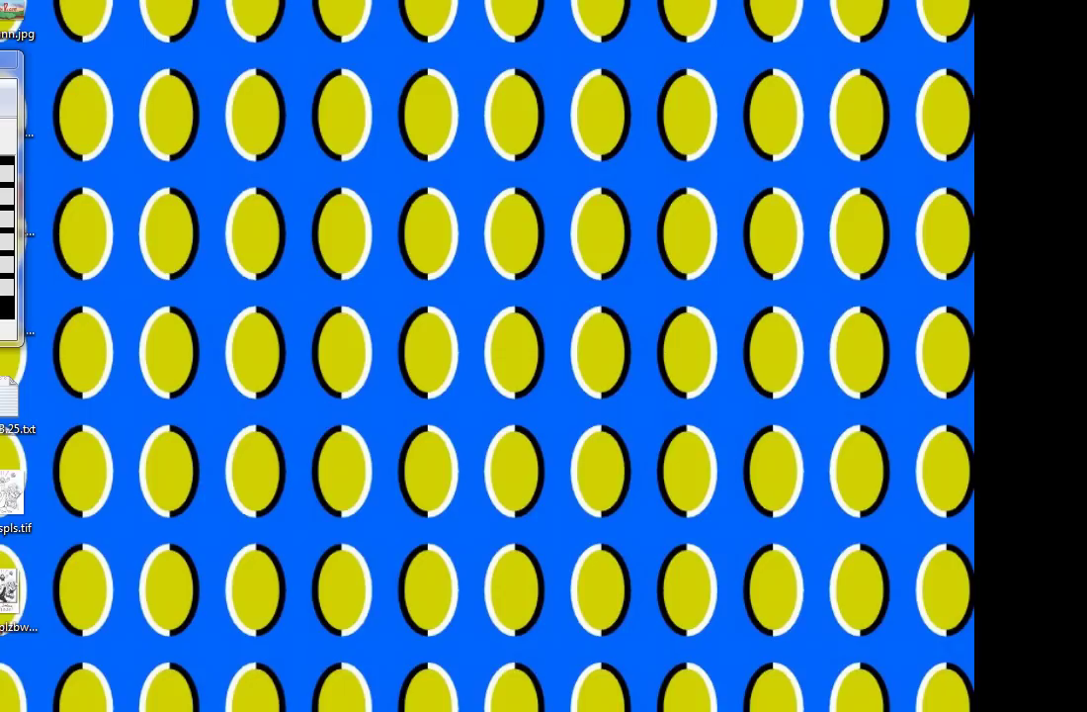
Move and enlarge the Inkscape window to show the whole page, and open the File menu
drag(98, 126, 381, 39)
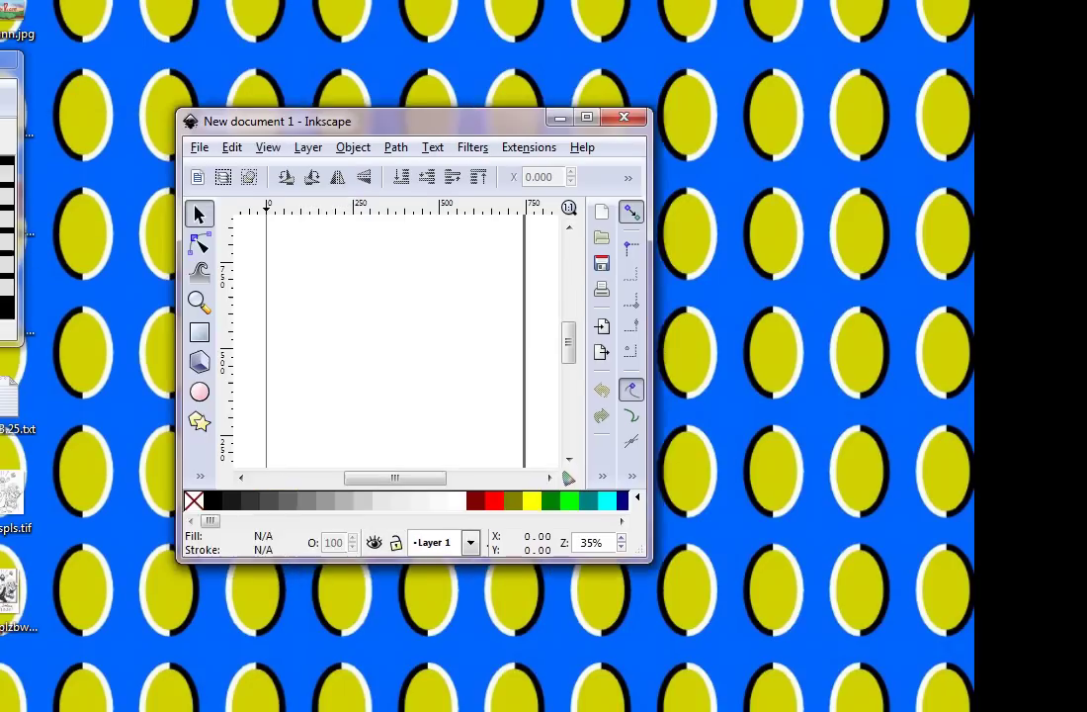
drag(576, 482, 1031, 704)
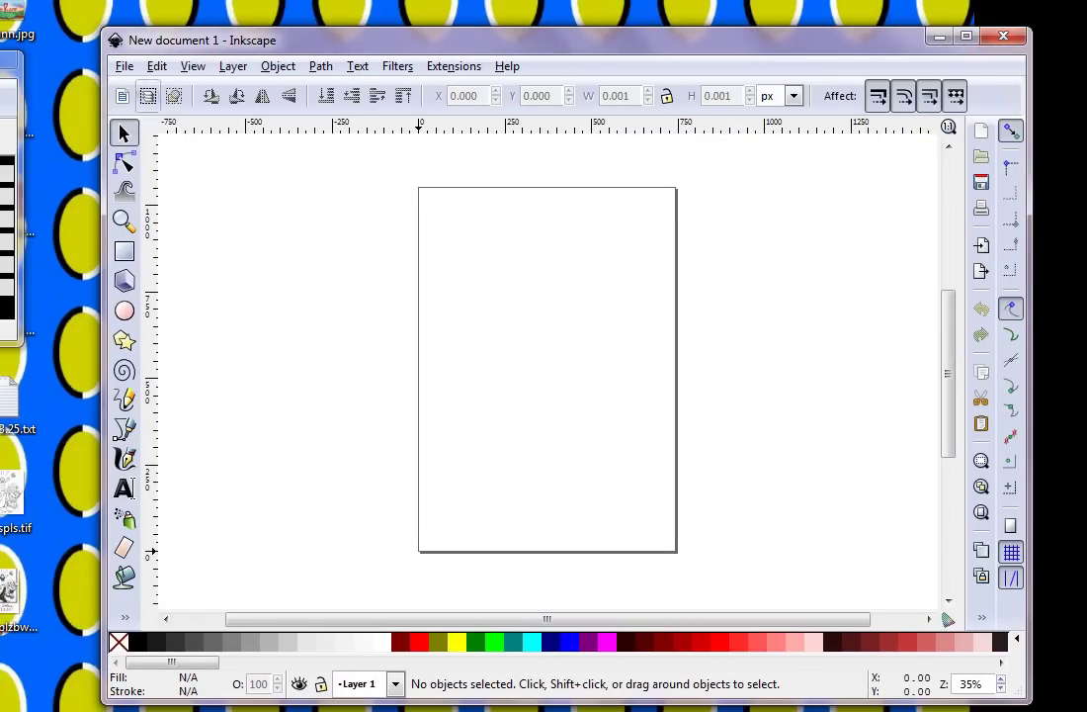
click(125, 67)
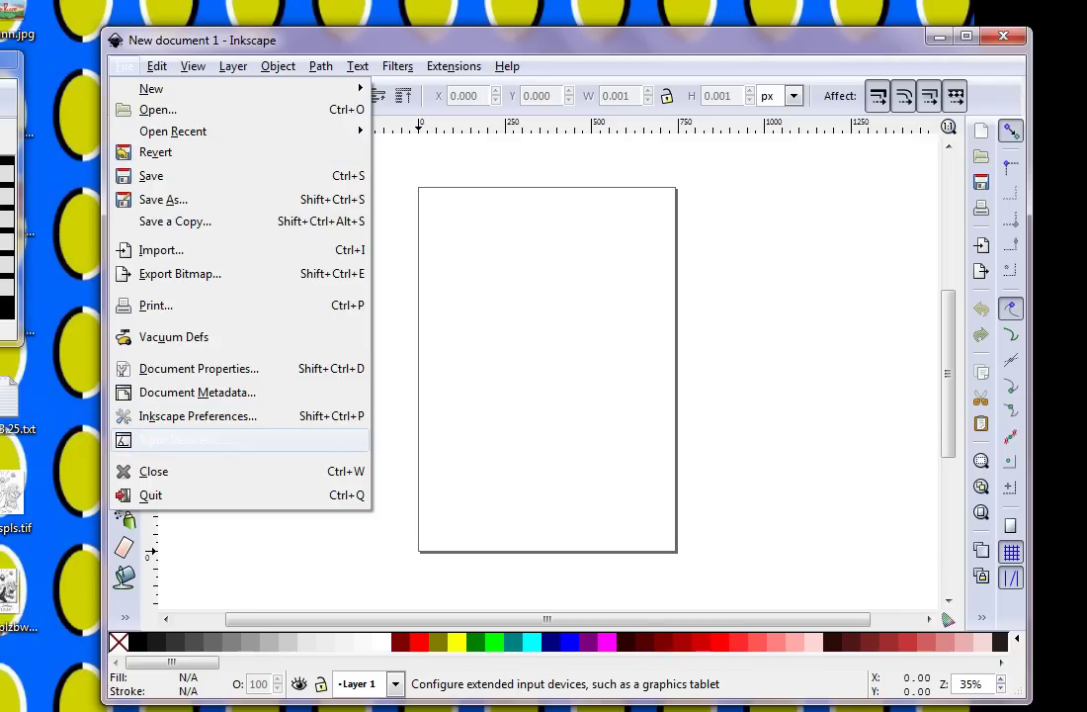
Open the Input Devices settings and switch to the Calligraphy tool
click(178, 439)
key(t)
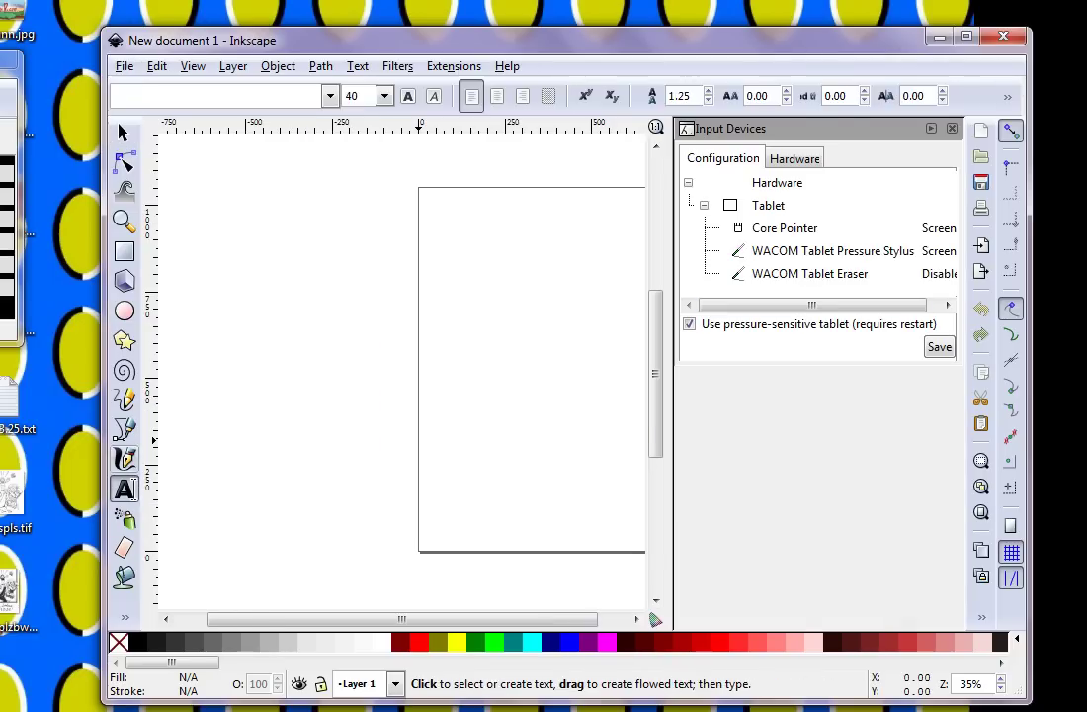
key(c)
scroll(400, 371, right, 2)
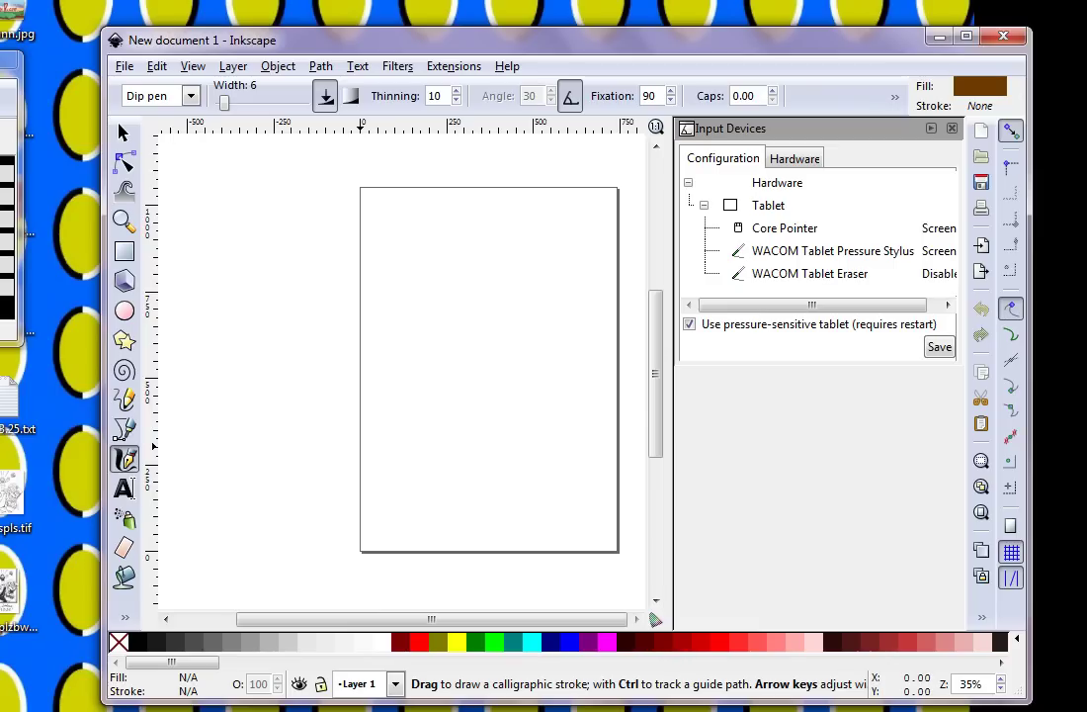
Try the WACOM Tablet Eraser on Screen, then leave its mode Disabled
click(810, 274)
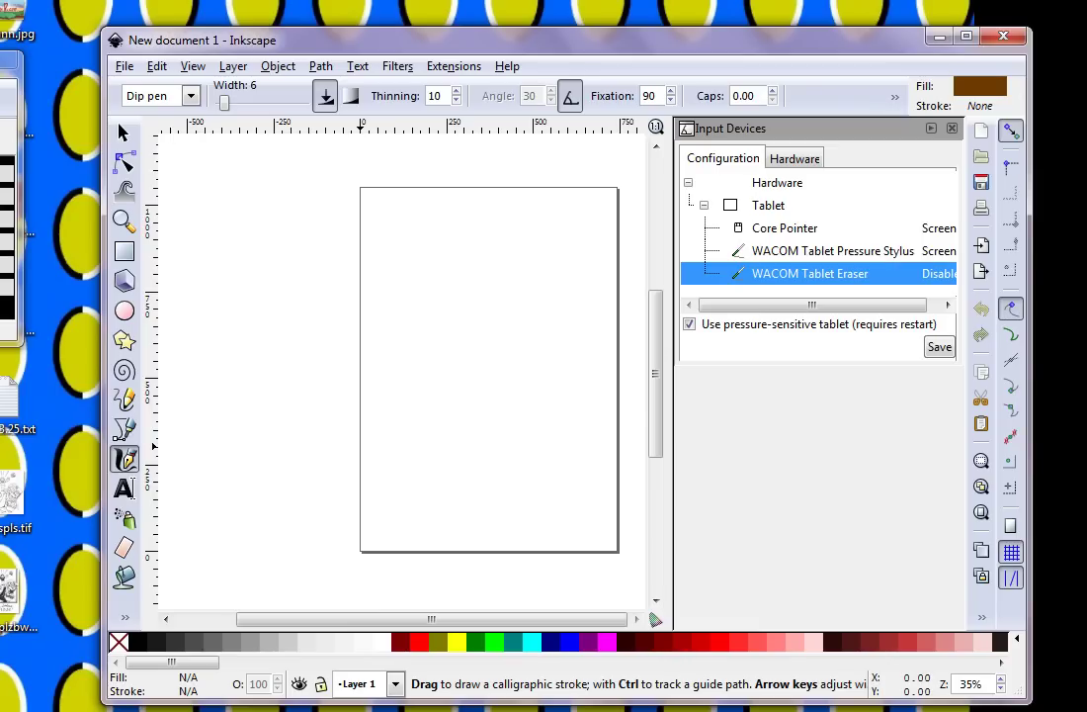
click(937, 273)
click(937, 274)
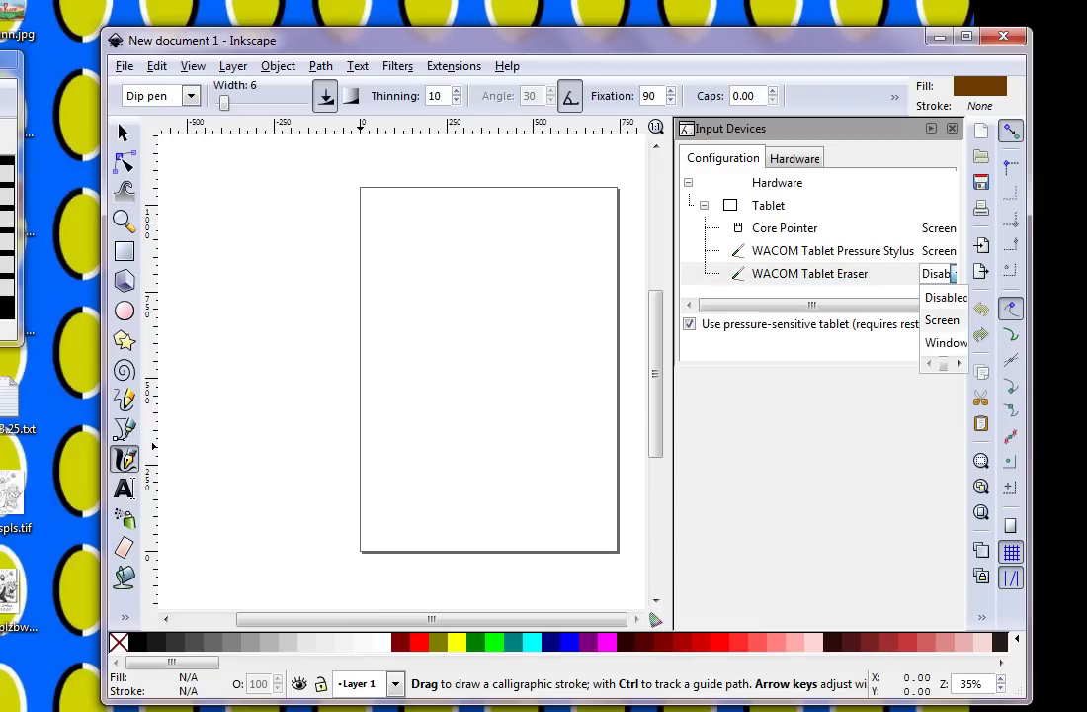
click(934, 302)
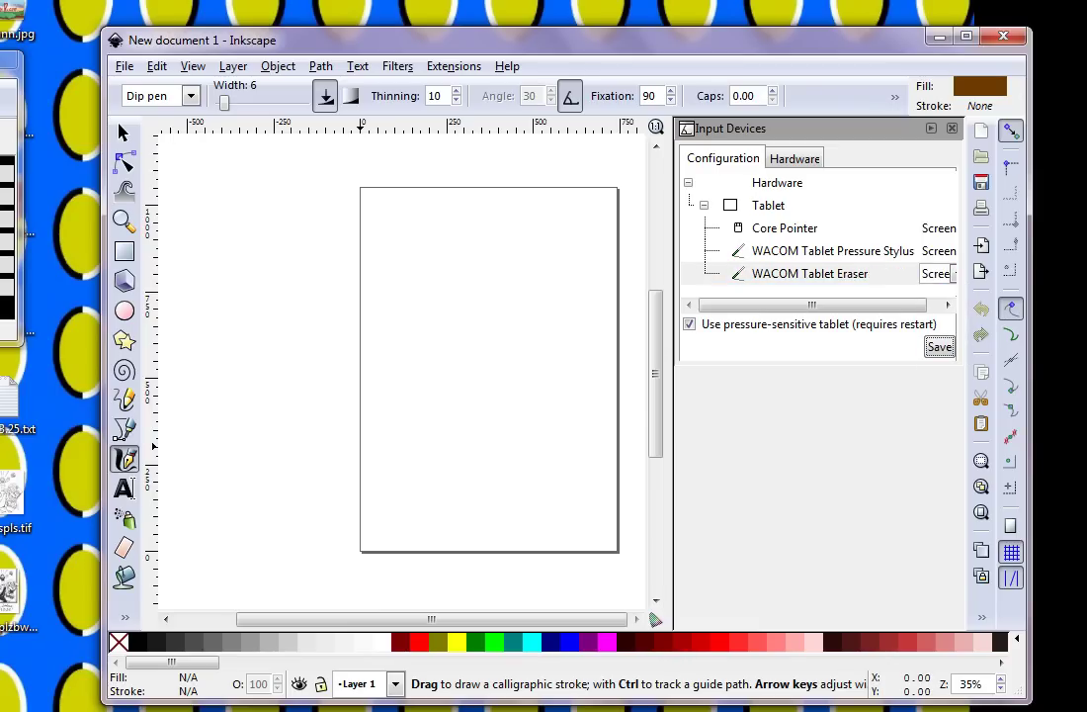
click(937, 274)
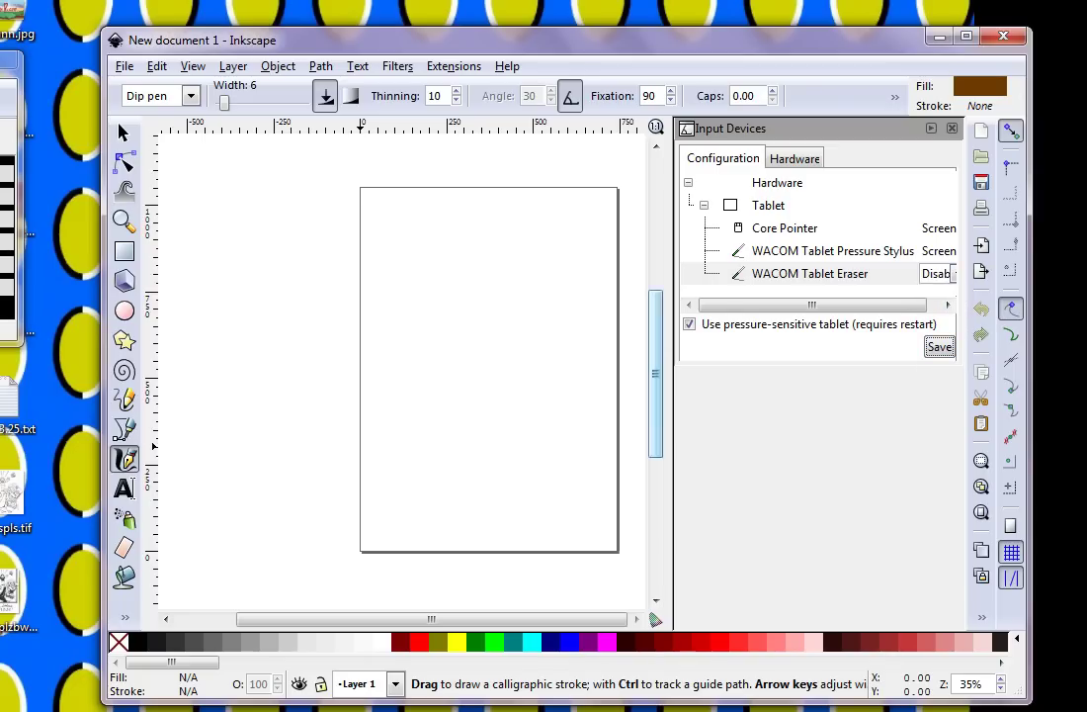
Set the Pressure Stylus to Screen, keep Core Pointer on Screen, and save
click(937, 251)
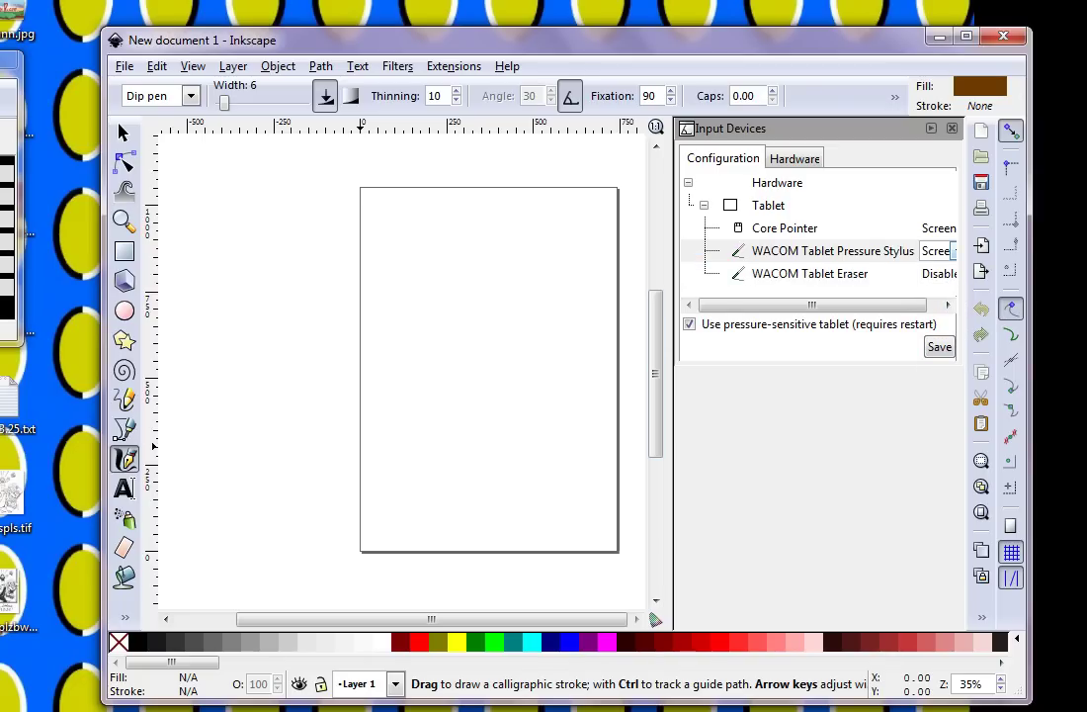
click(946, 274)
click(946, 251)
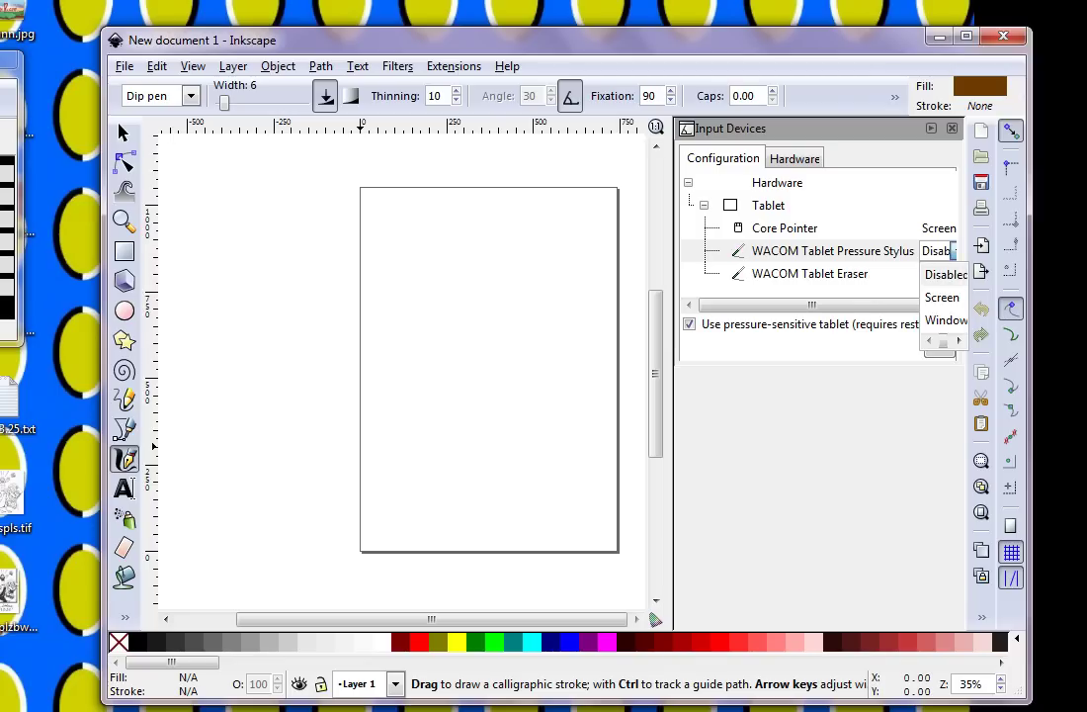
click(944, 295)
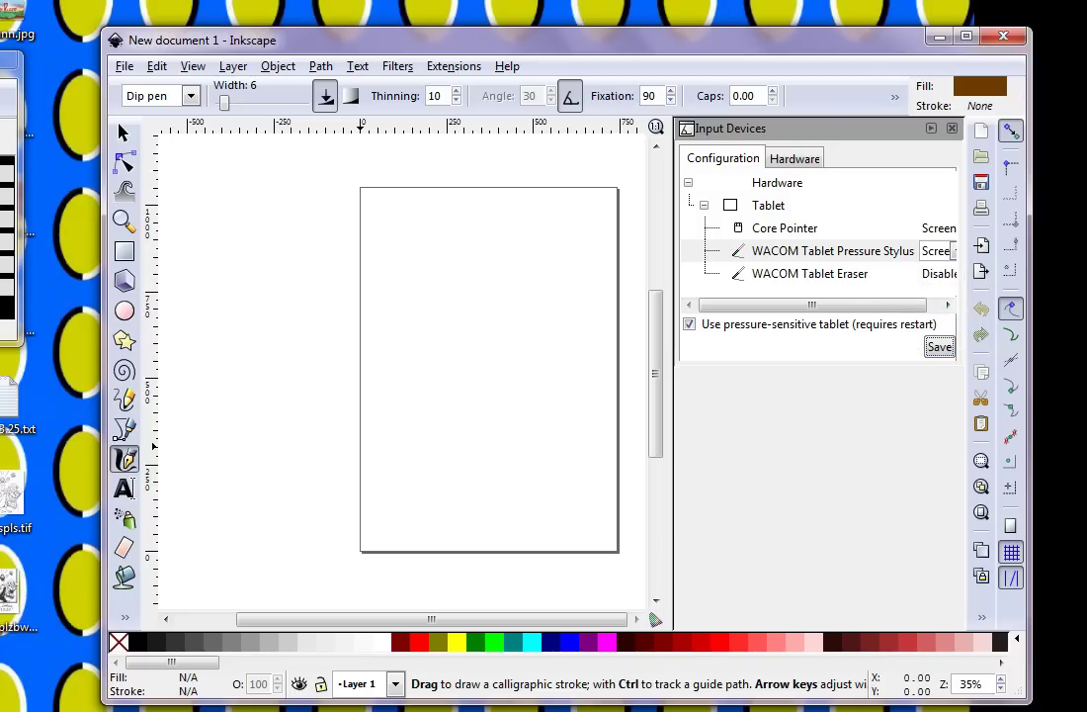
click(939, 228)
click(939, 228)
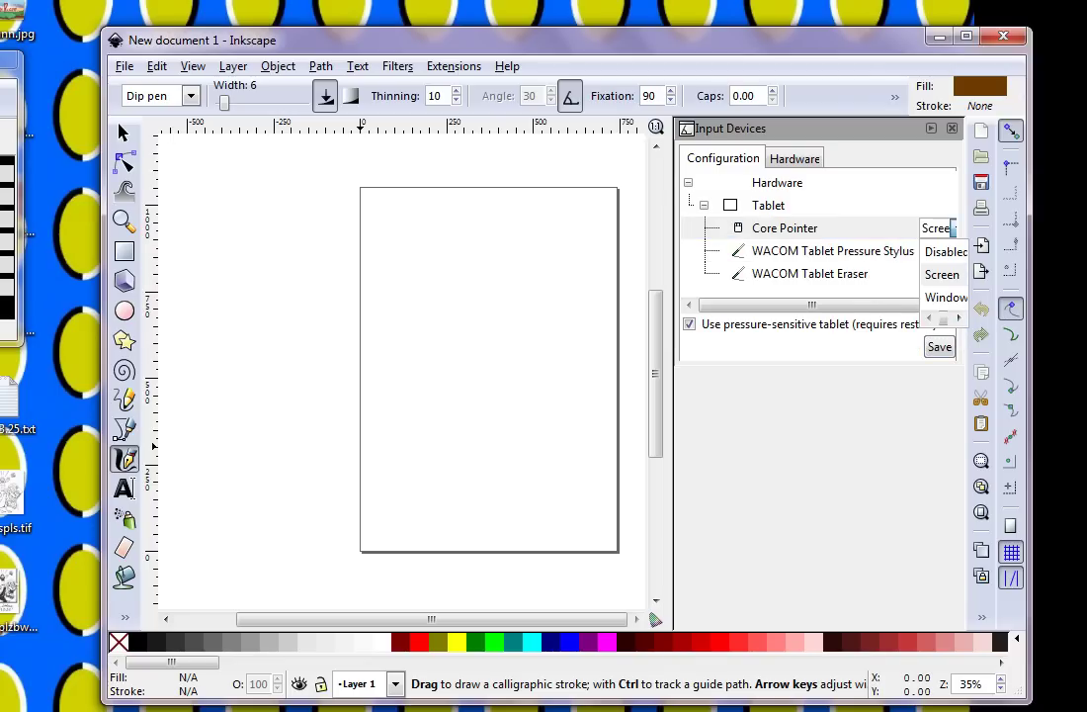
click(942, 274)
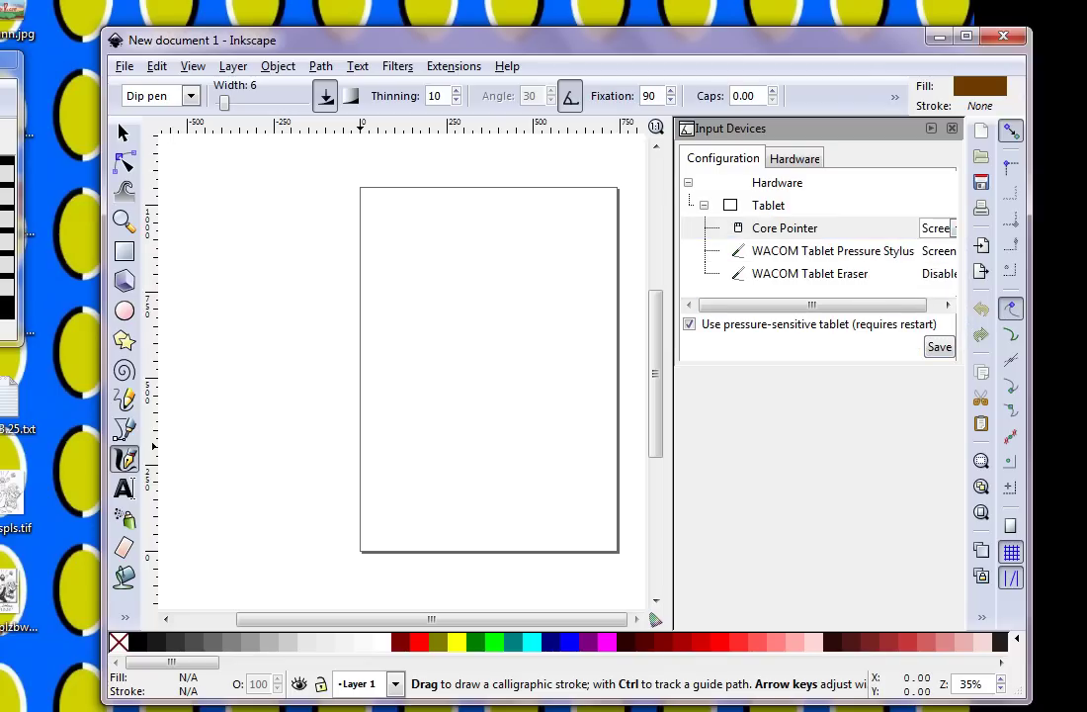
click(939, 346)
Adjust the Core Pointer mode, switch the Pressure Stylus to Window, and save the configuration
click(993, 227)
click(994, 250)
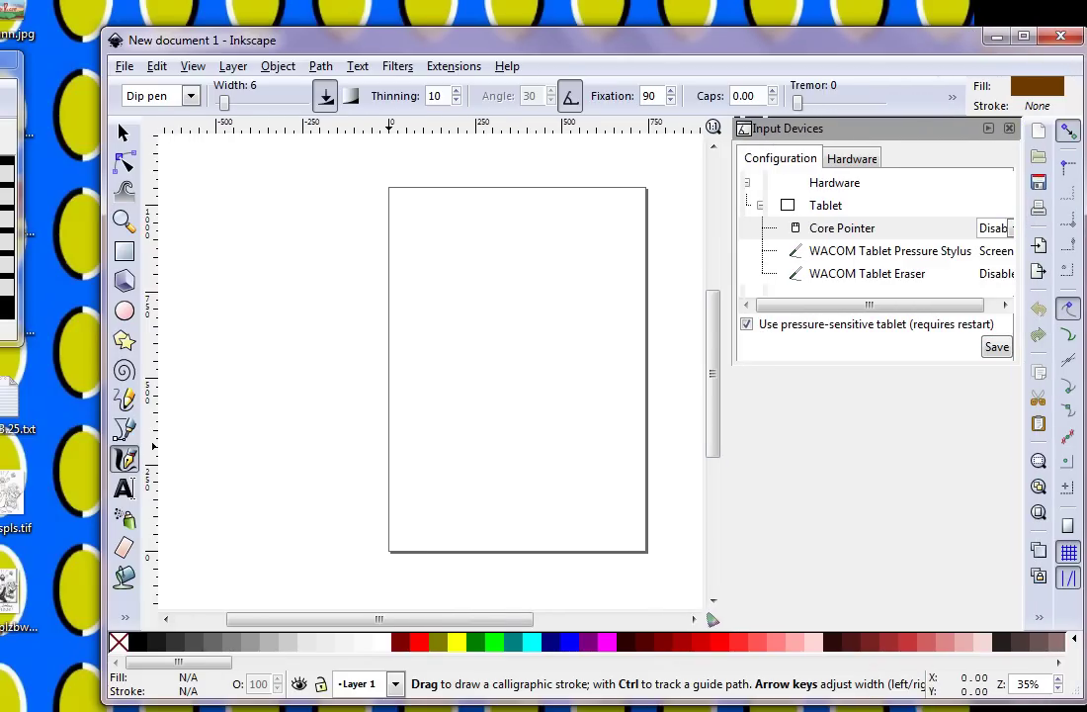
click(993, 228)
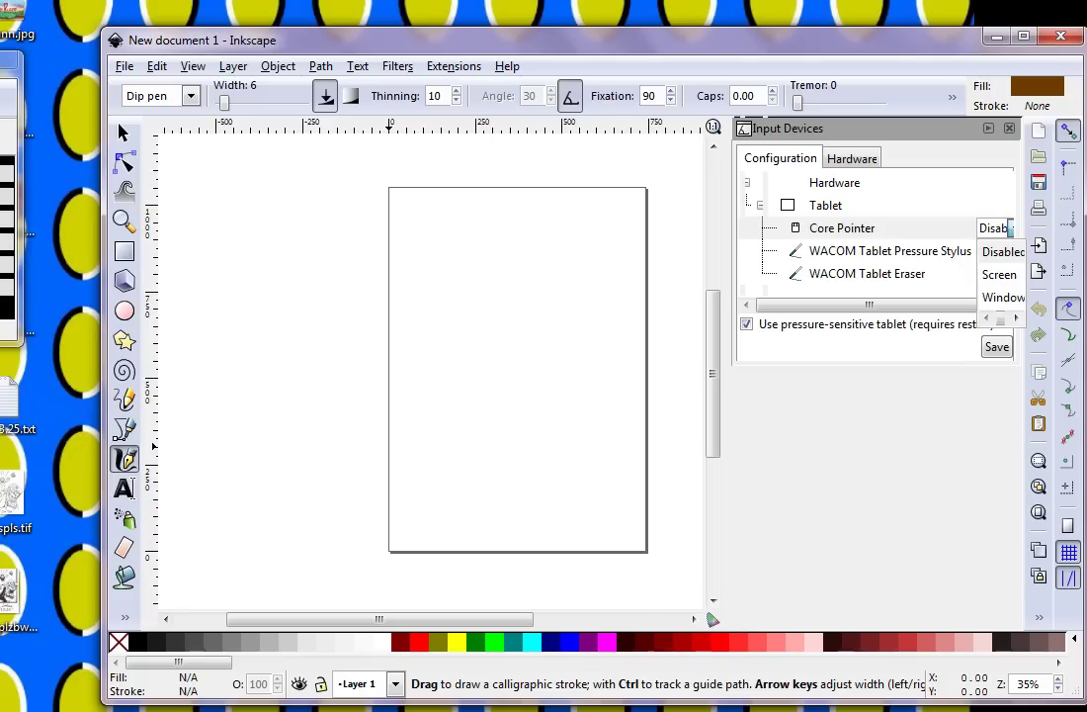
click(1003, 297)
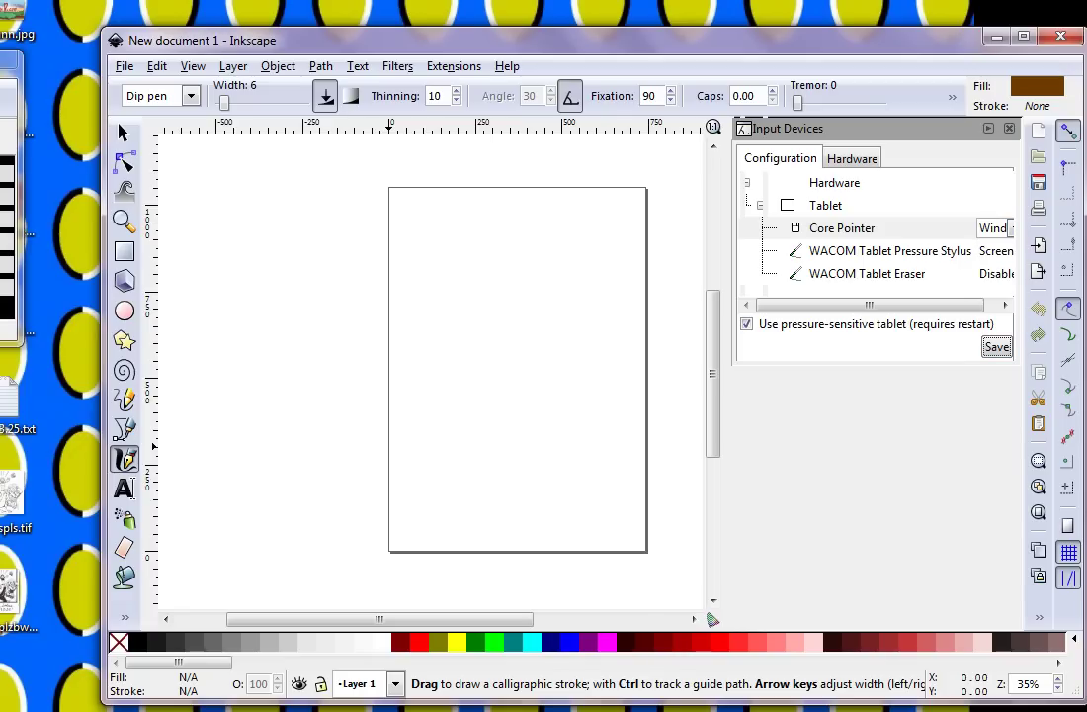
click(993, 250)
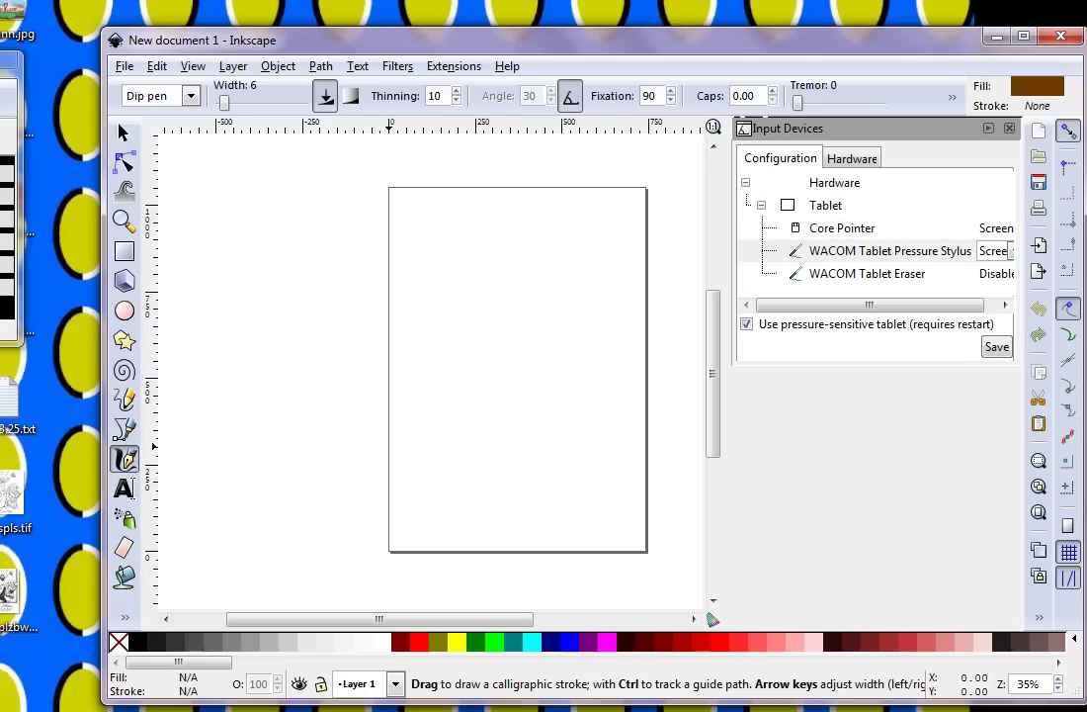
click(1008, 250)
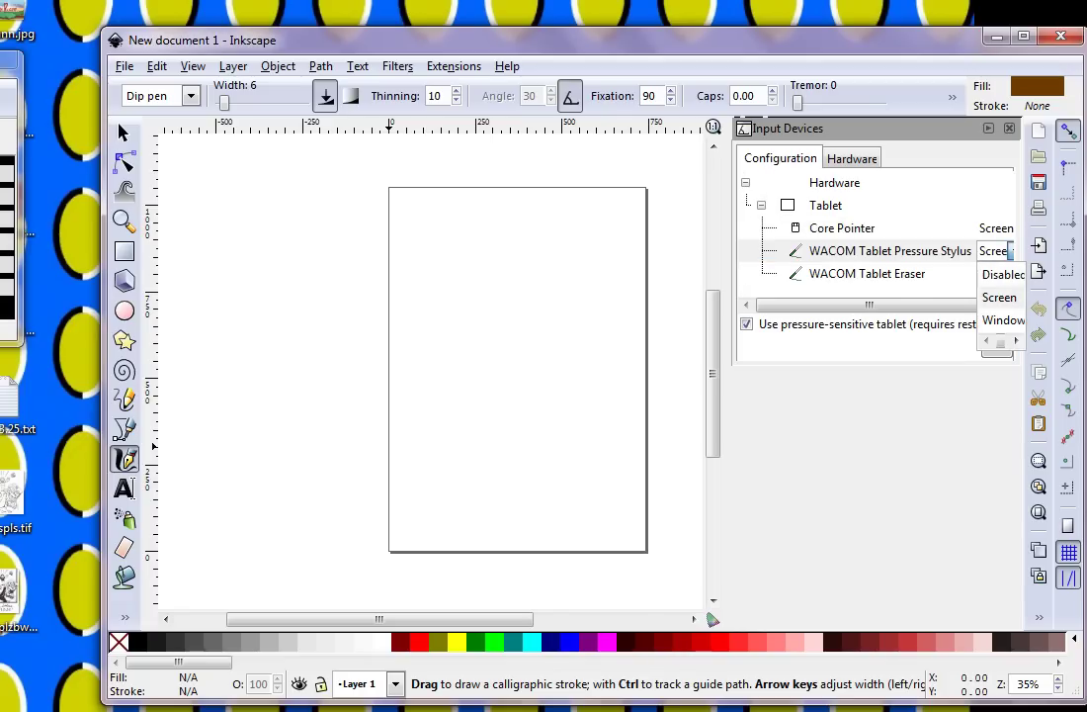
click(996, 319)
click(996, 346)
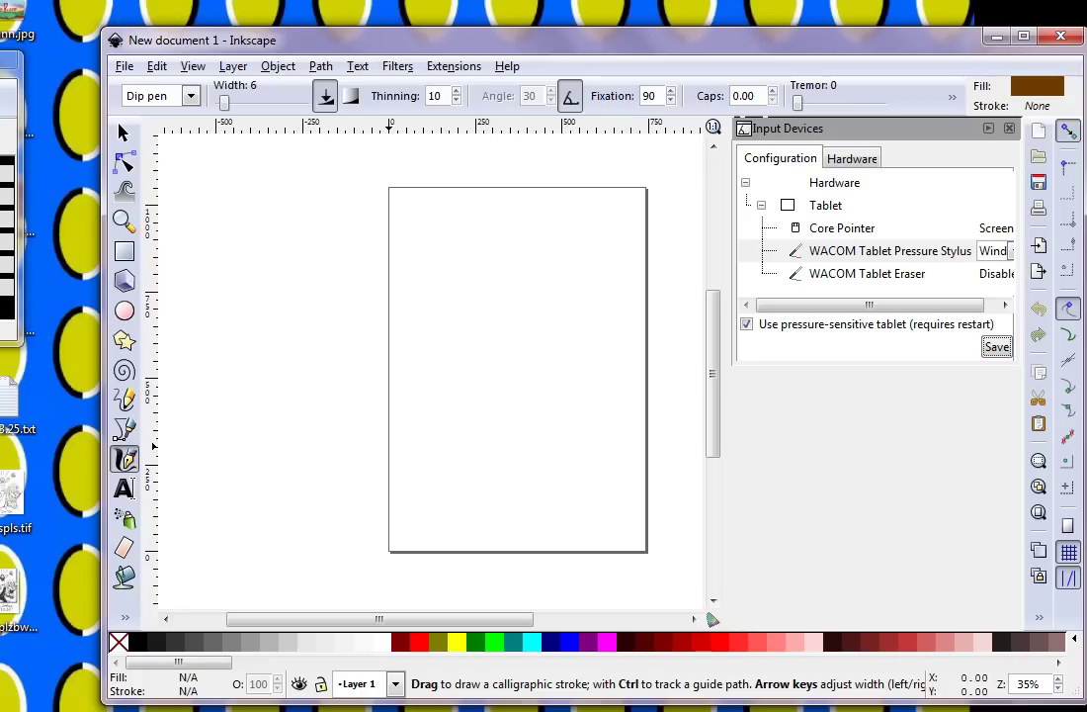
click(1009, 251)
click(867, 273)
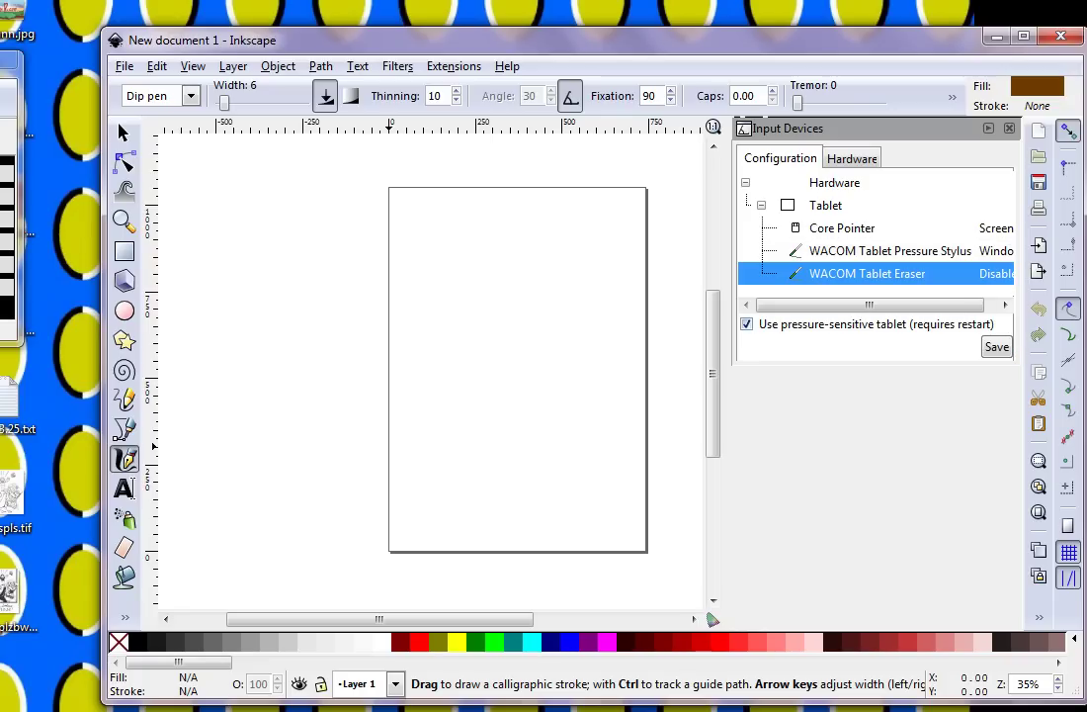
Draw brown calligraphic test strokes: two S-shapes, a sweep, a J-curve and a small arc
drag(514, 318, 460, 374)
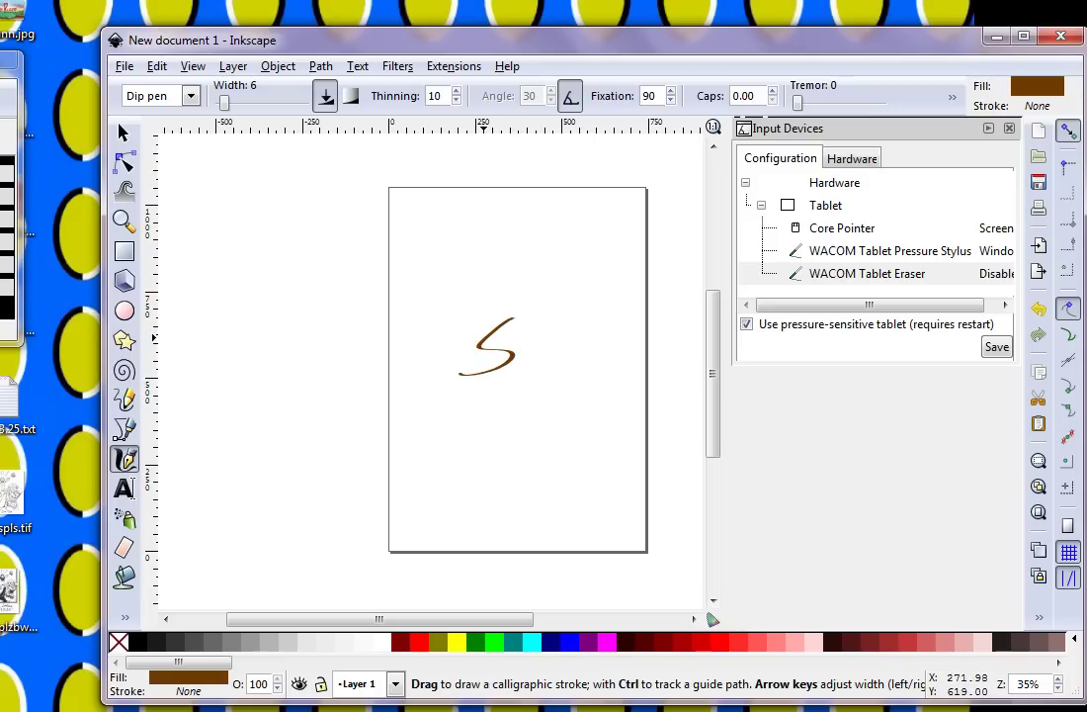
drag(497, 299, 457, 383)
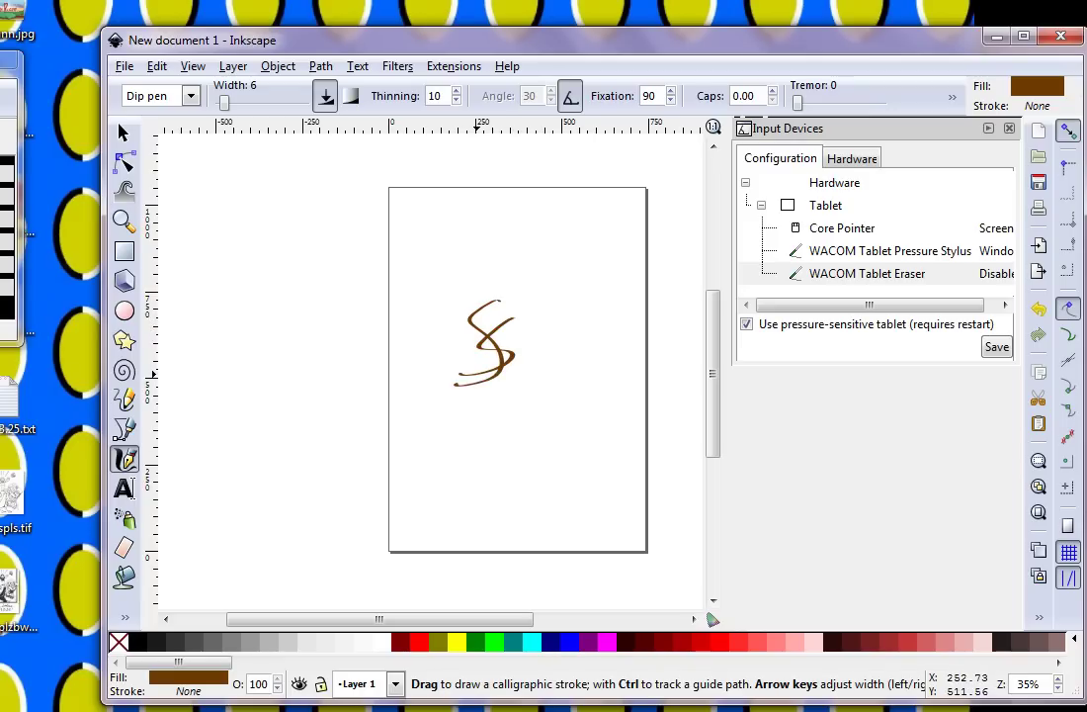
drag(512, 361, 456, 386)
mouse_move(521, 318)
mouse_down()
mouse_move(509, 366)
mouse_move(484, 384)
mouse_up()
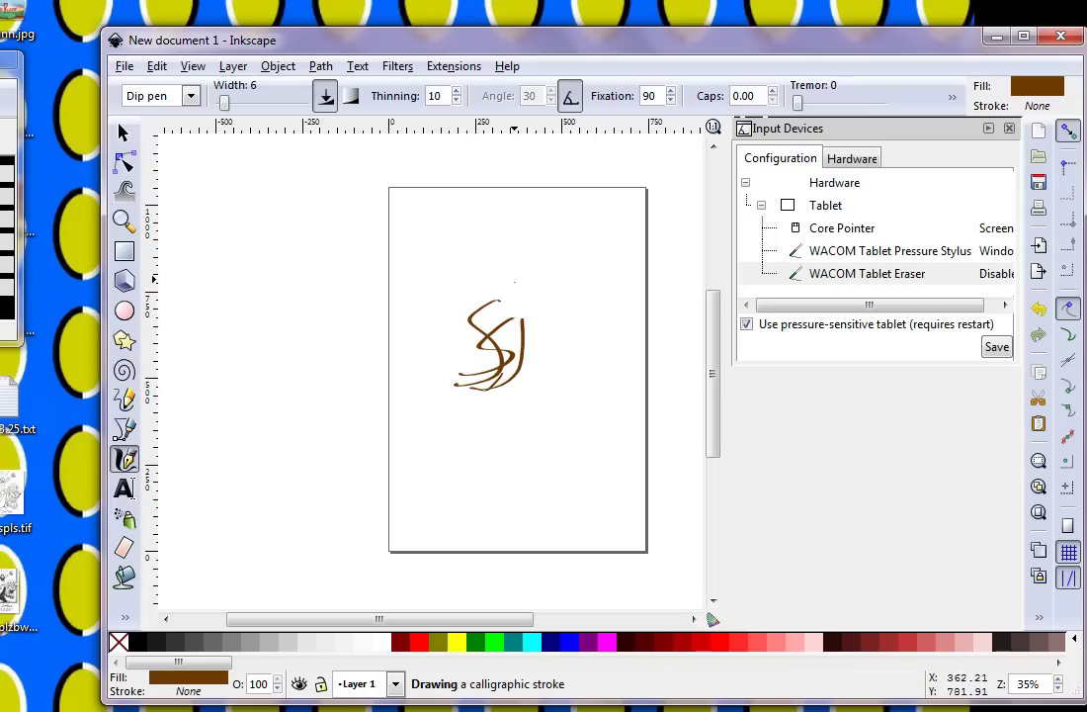
drag(511, 281, 539, 281)
mouse_move(761, 704)
mouse_down()
mouse_move(761, 602)
mouse_move(761, 710)
mouse_up()
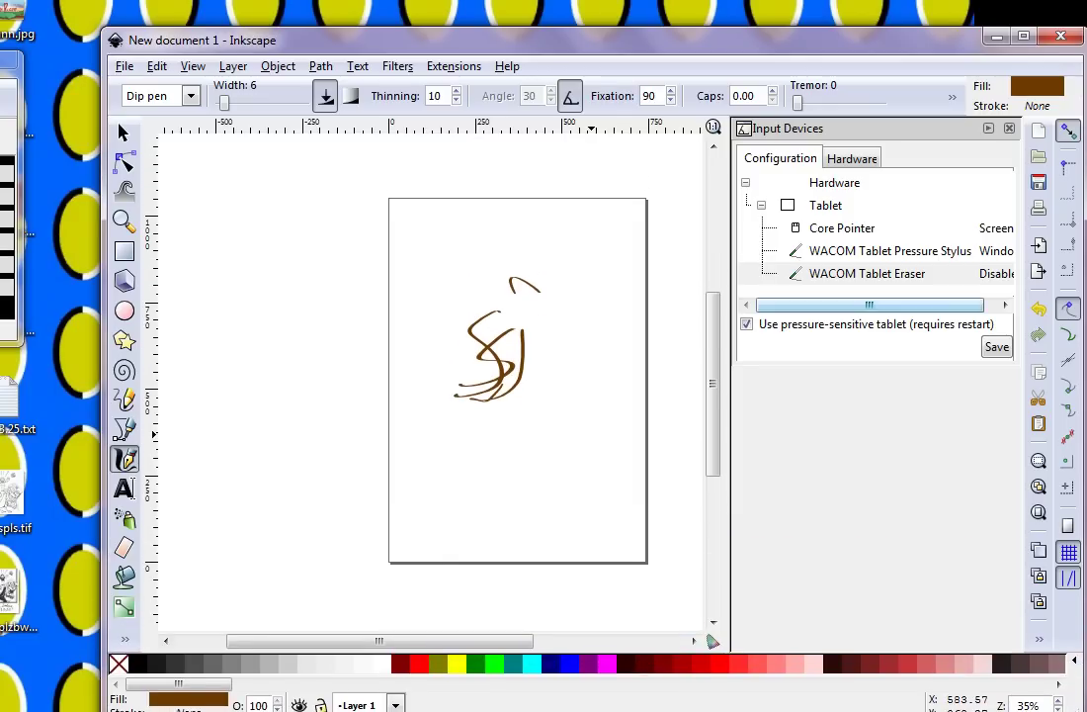
Set the Pressure Stylus to Screen mode and save the setting
click(993, 251)
click(1008, 252)
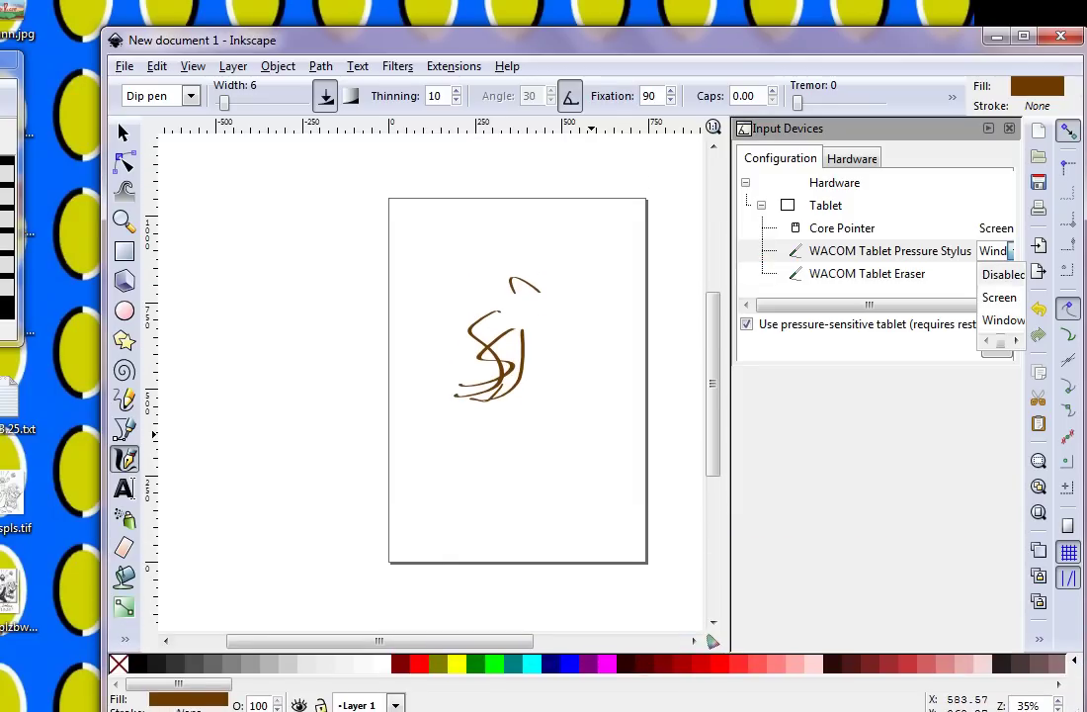
click(997, 297)
click(996, 346)
click(867, 274)
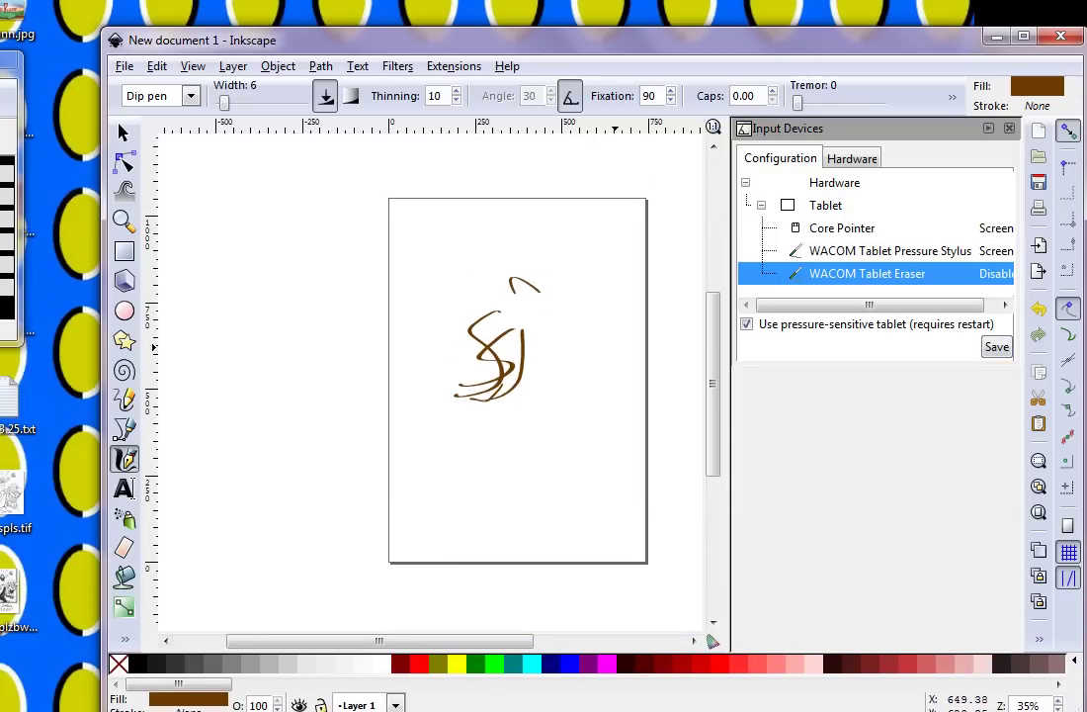
Draw a large S-shaped stroke and a looping stroke across the upper right
drag(615, 346, 452, 497)
click(890, 251)
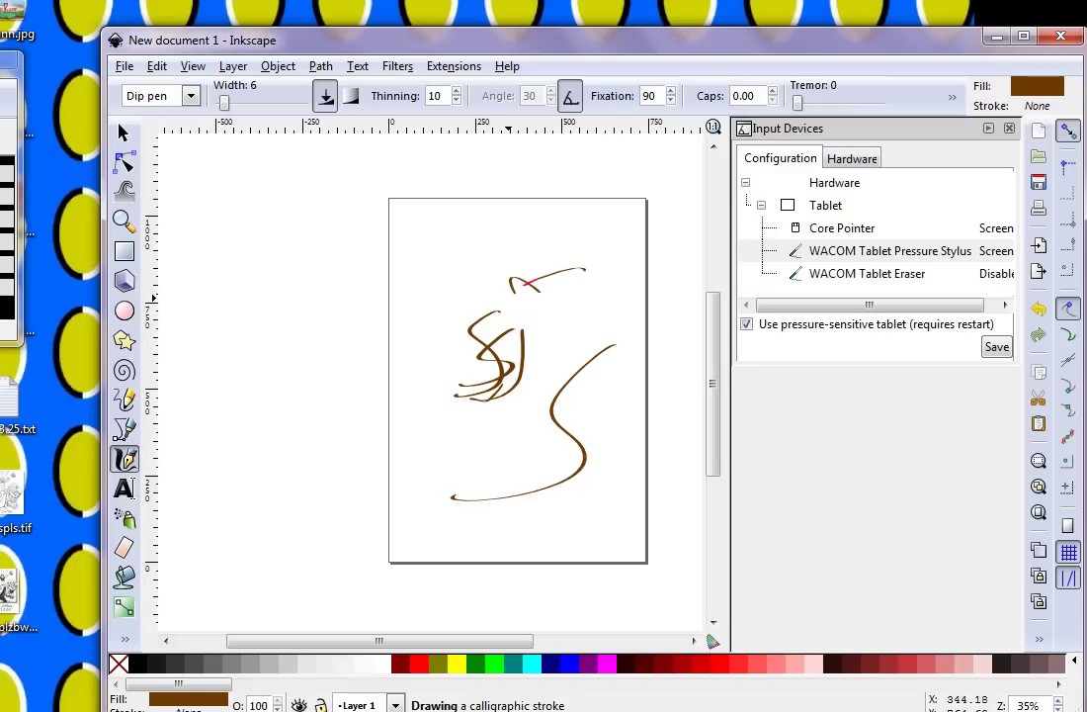
drag(585, 269, 460, 386)
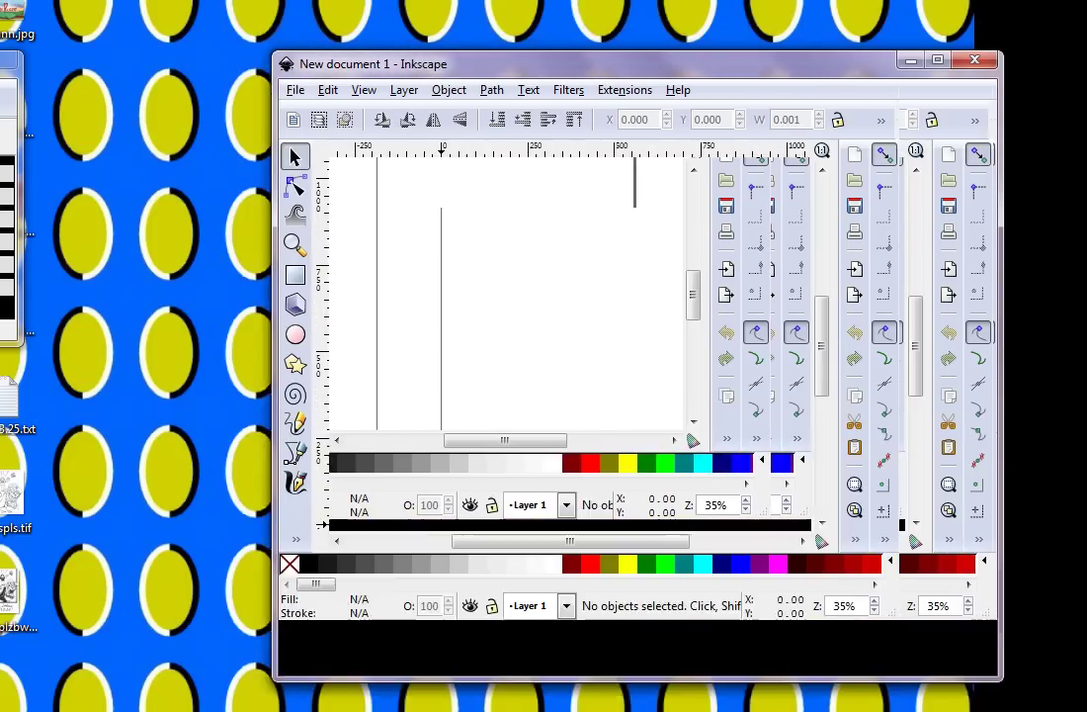
Open the Input Devices dialog from the File menu
key(alt+f)
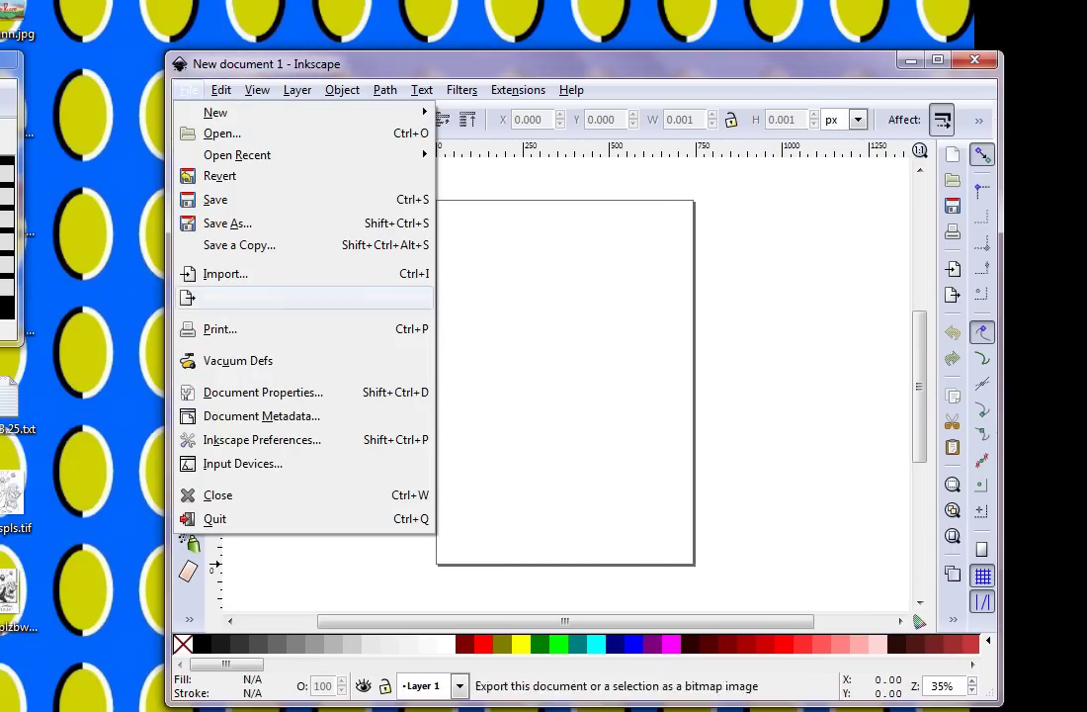
key(Return)
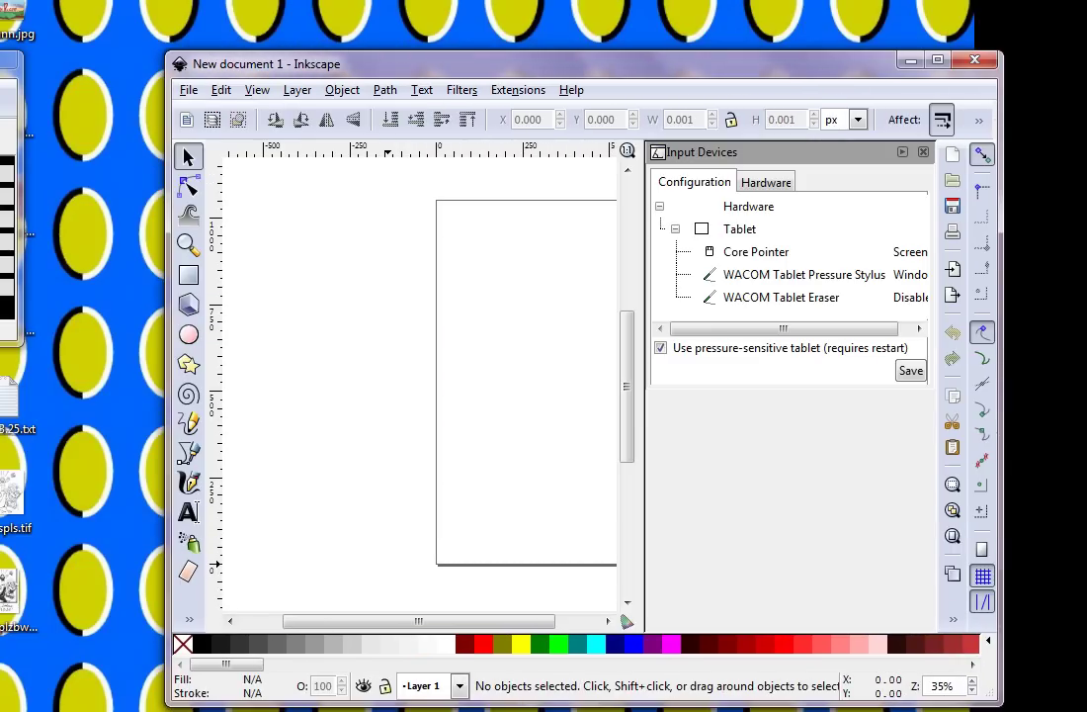
scroll(420, 385, right, 1)
scroll(420, 386, right, 2)
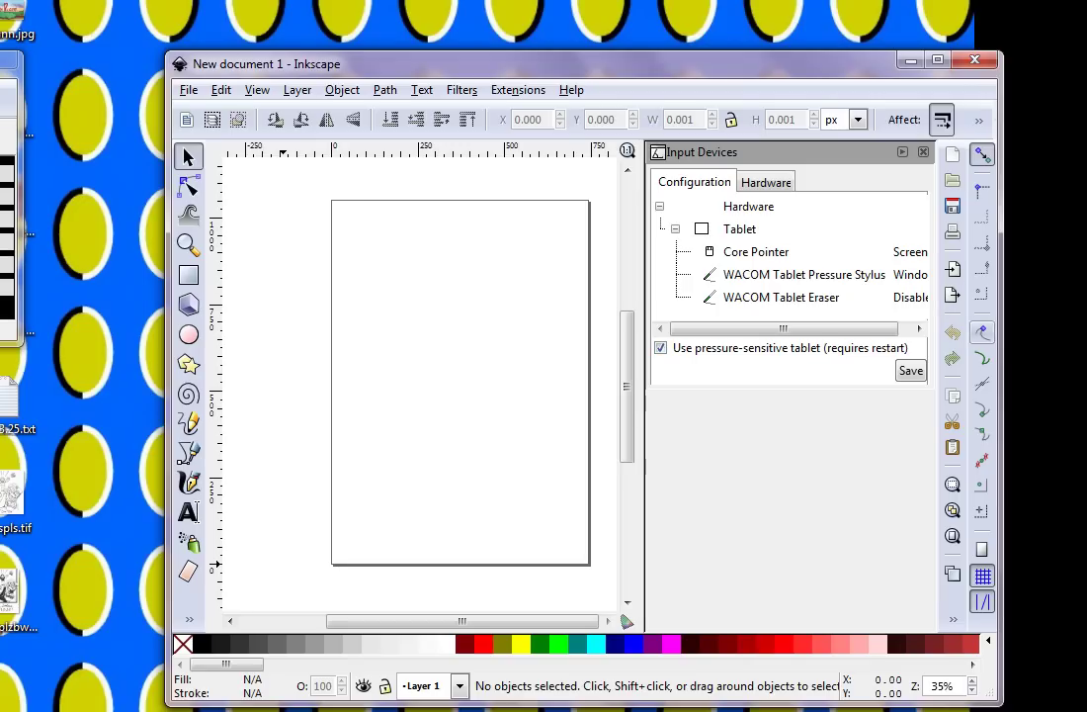
drag(783, 328, 795, 328)
Set the WACOM Pressure Stylus to Screen, save, and switch to the Calligraphy tool
click(781, 275)
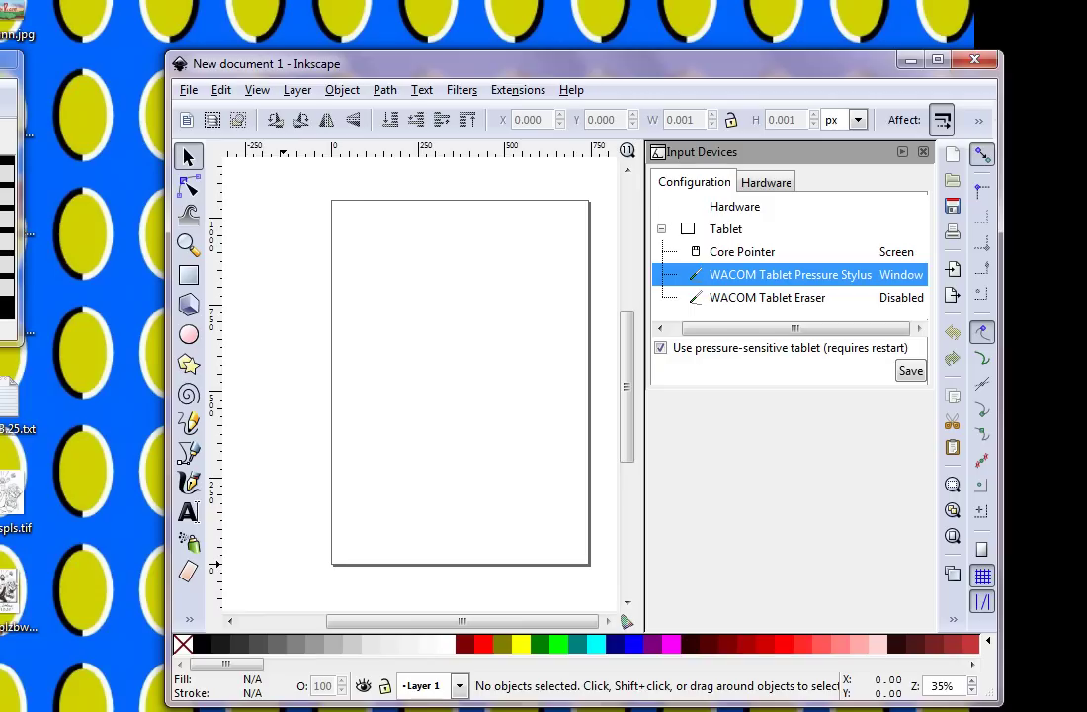
click(901, 275)
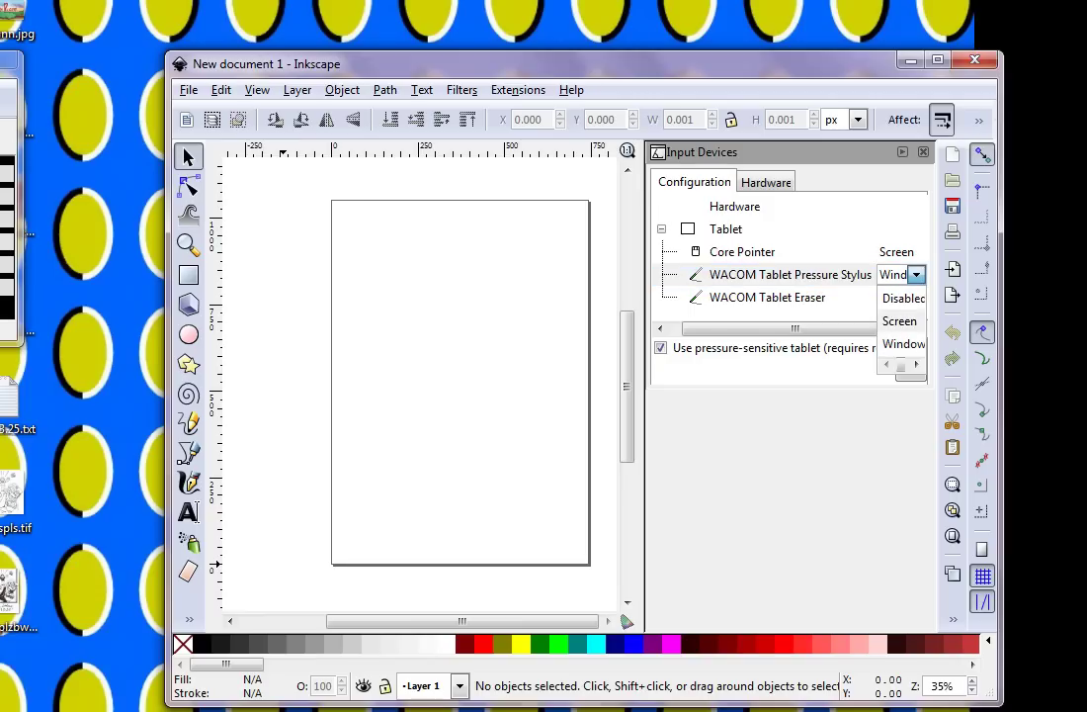
click(903, 318)
click(910, 371)
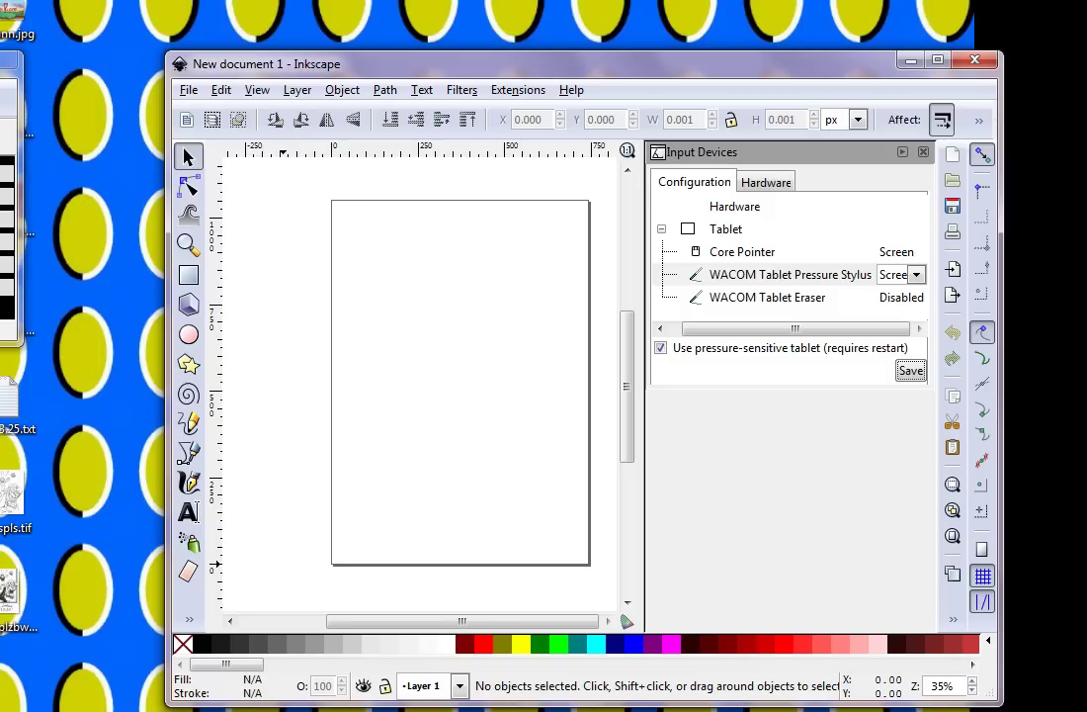
key(c)
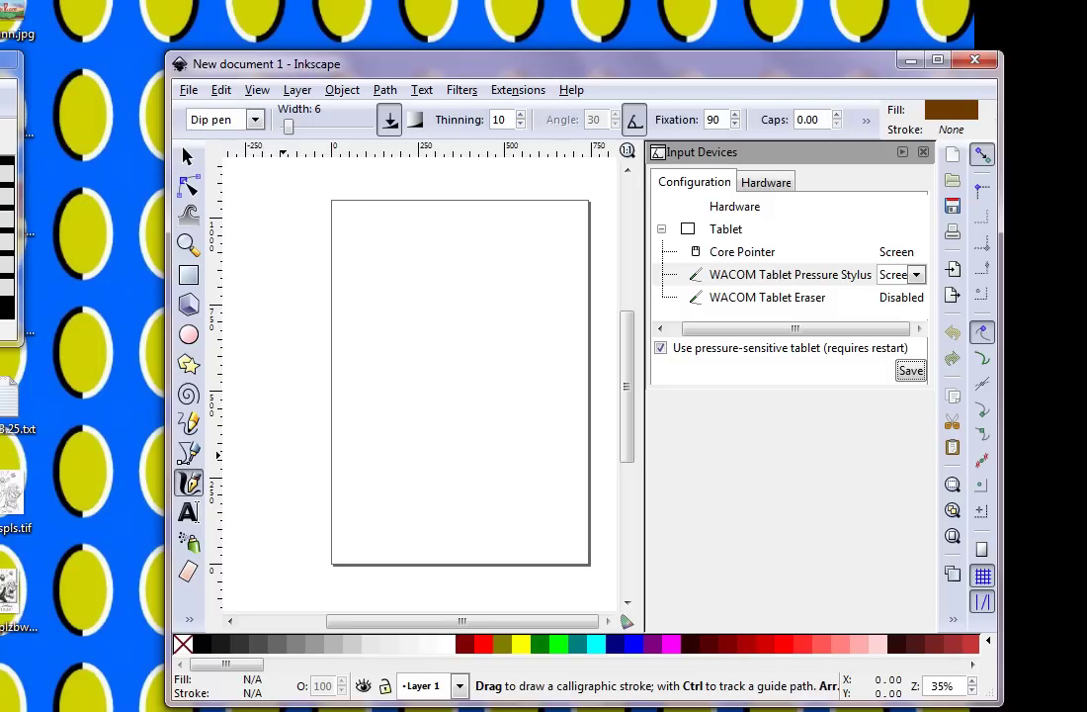
Draw brown Dip pen strokes: S-curves, a left-side curve, a long thin bottom line and a J-curve
click(767, 296)
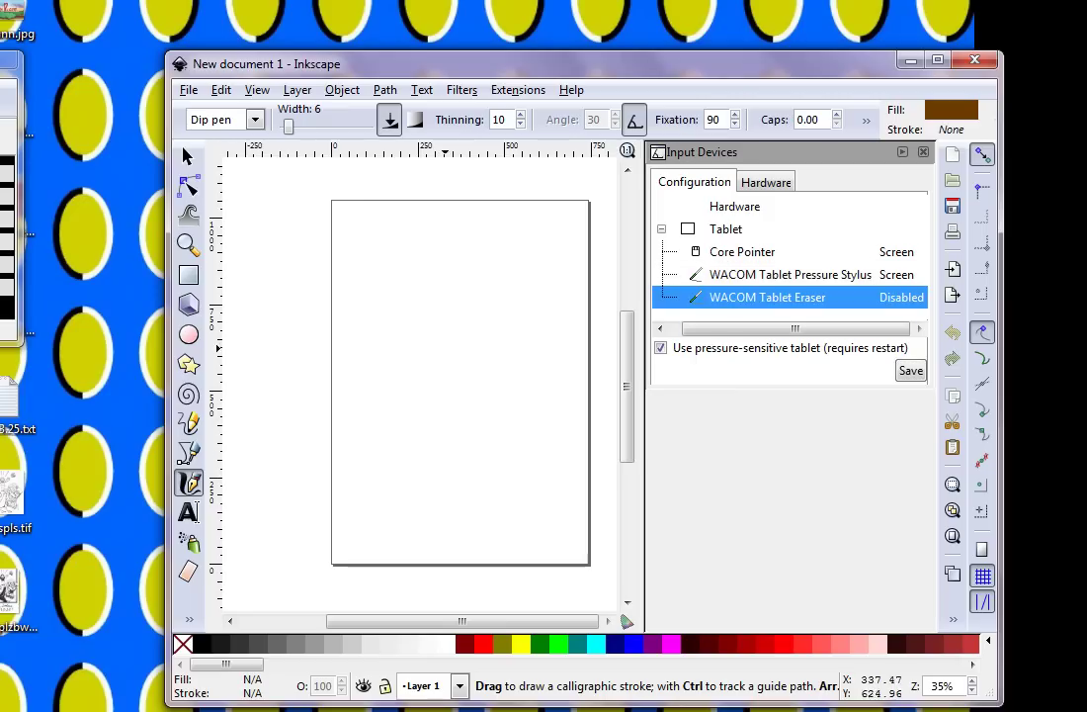
mouse_move(483, 312)
mouse_down()
mouse_move(492, 400)
mouse_move(395, 414)
mouse_up()
drag(514, 243, 461, 342)
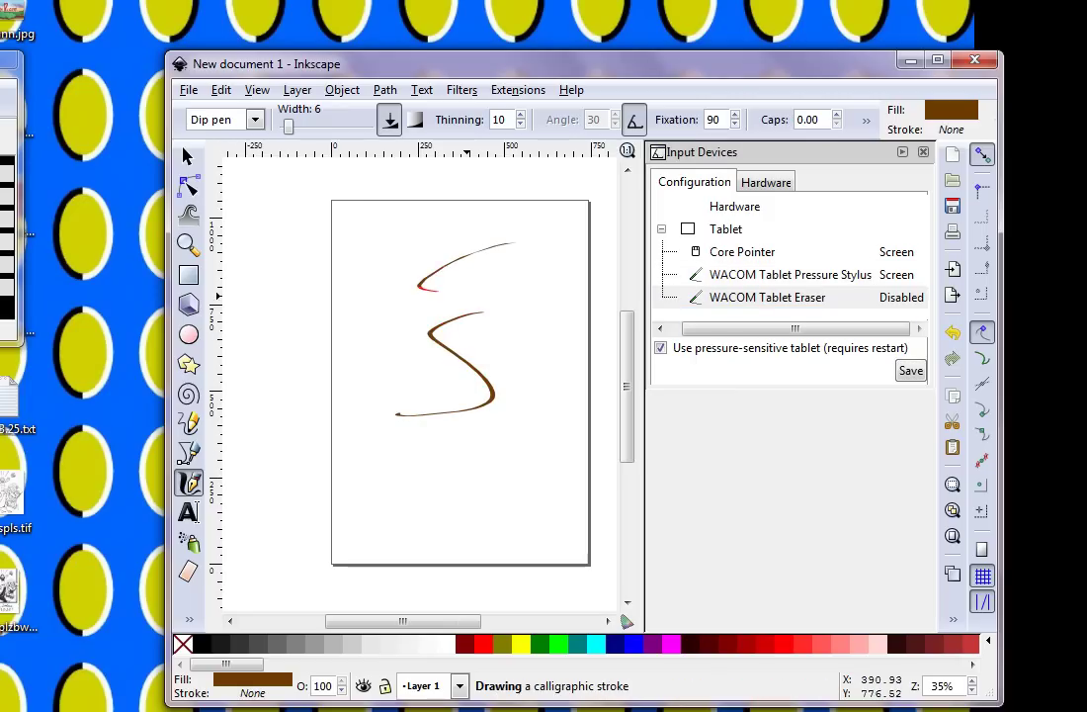
drag(538, 362, 465, 442)
drag(387, 272, 411, 360)
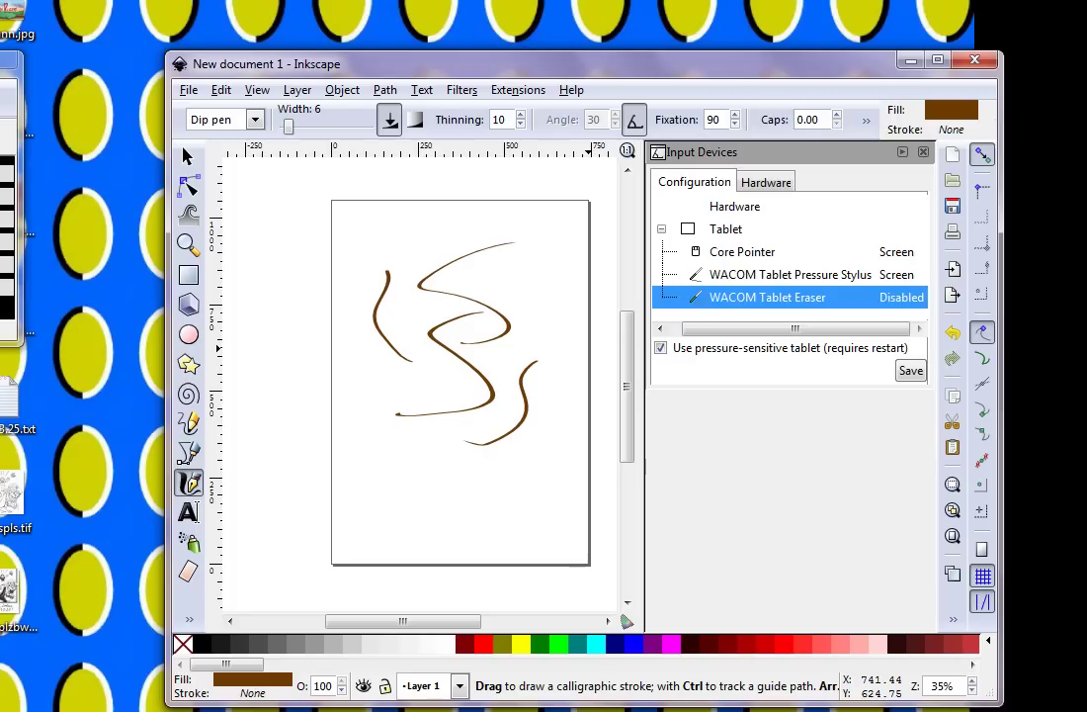
mouse_move(352, 458)
mouse_down()
mouse_move(513, 477)
mouse_move(482, 528)
mouse_up()
drag(434, 331, 521, 431)
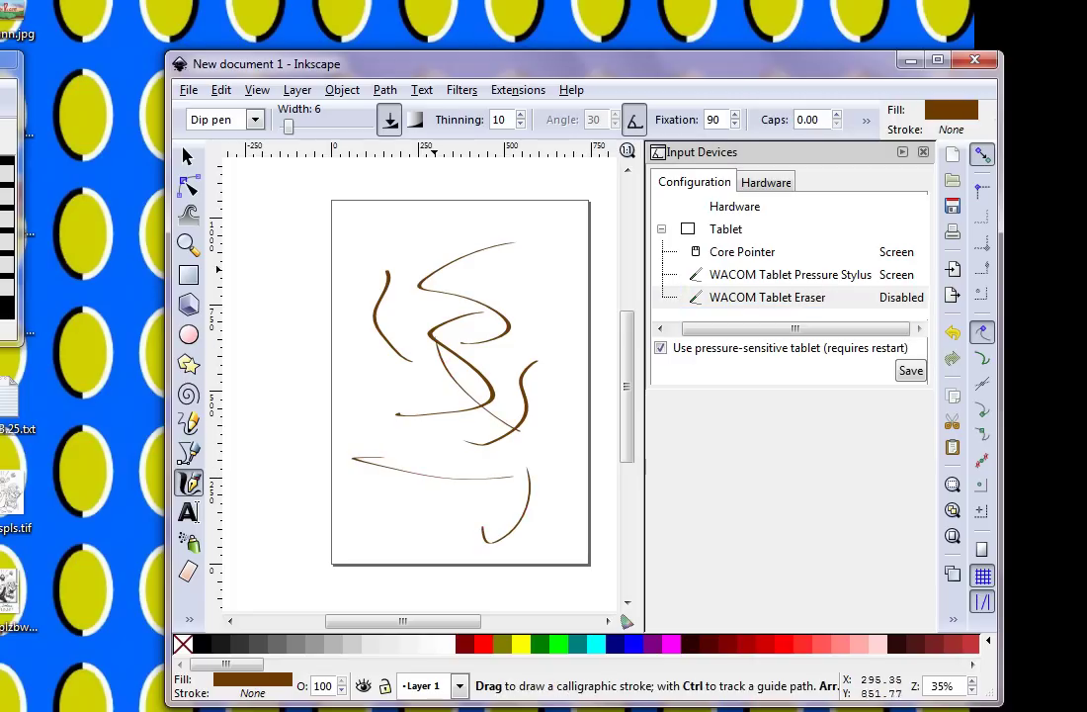
drag(400, 249, 397, 290)
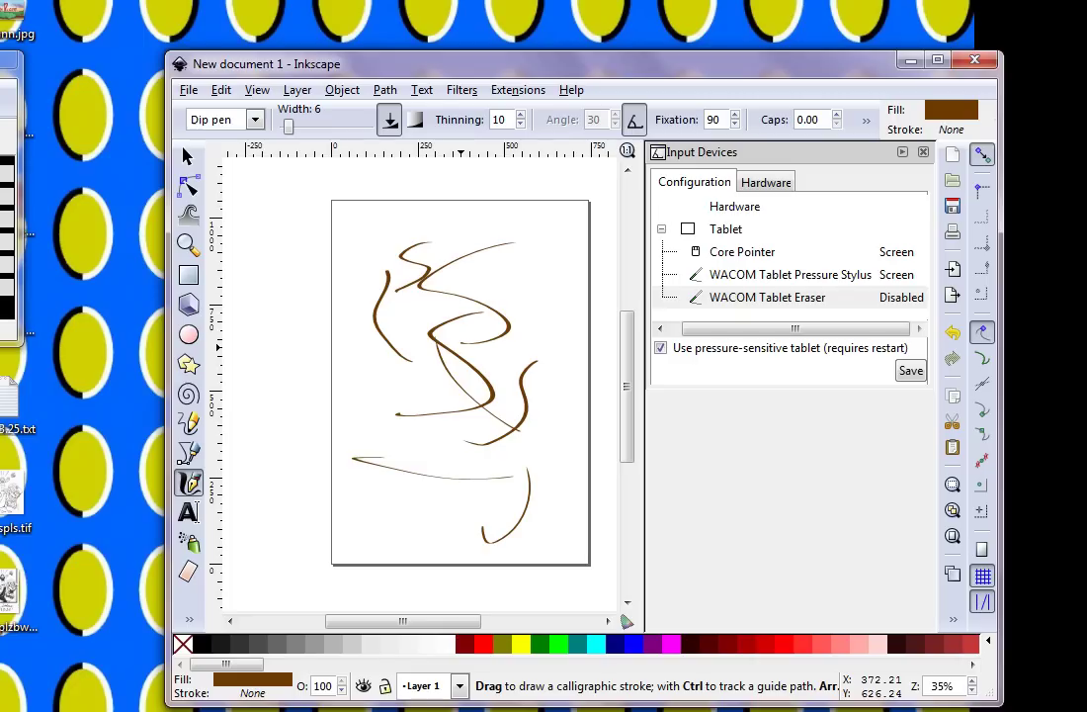
Set the WACOM Tablet Eraser mode to Screen
click(902, 297)
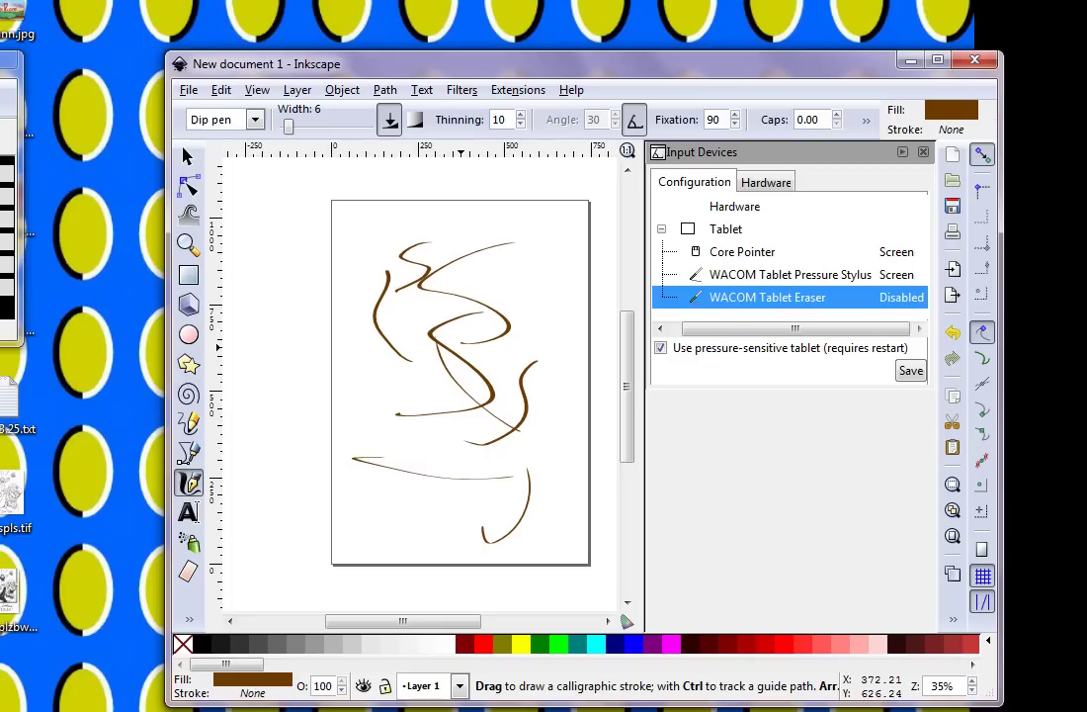
click(916, 296)
click(900, 343)
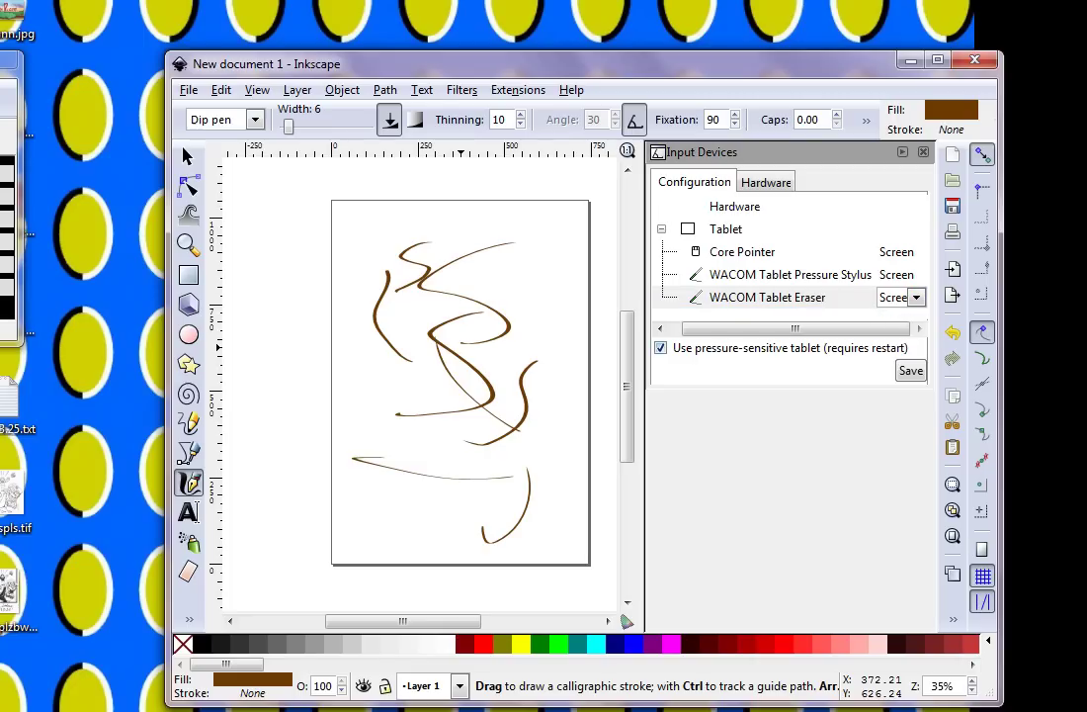
click(791, 274)
Draw thick brown zigzags, a thin rising stroke and an M-shaped stroke at lower left
mouse_move(489, 315)
mouse_down()
mouse_move(427, 401)
mouse_move(530, 338)
mouse_up()
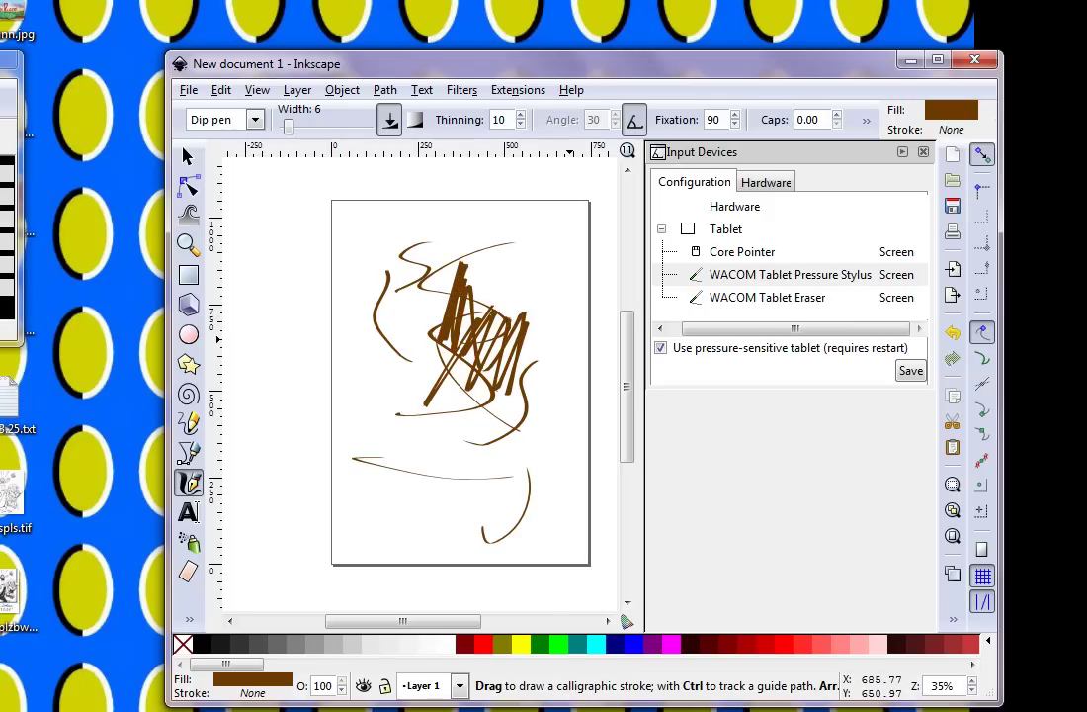
drag(545, 383, 540, 253)
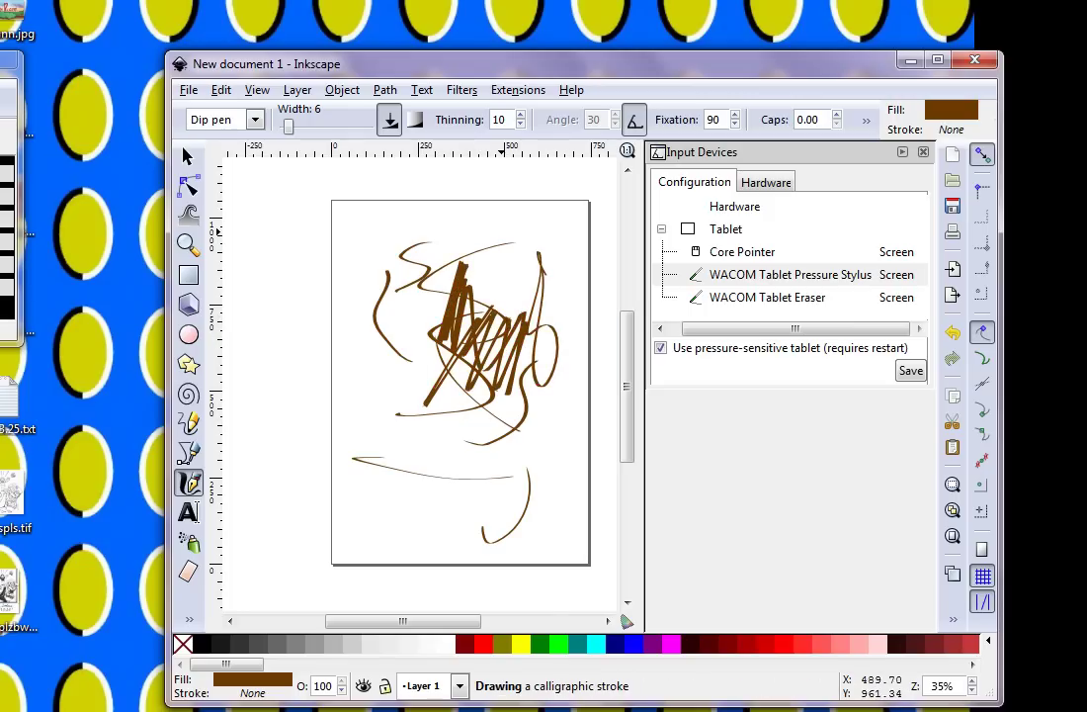
drag(378, 536, 455, 516)
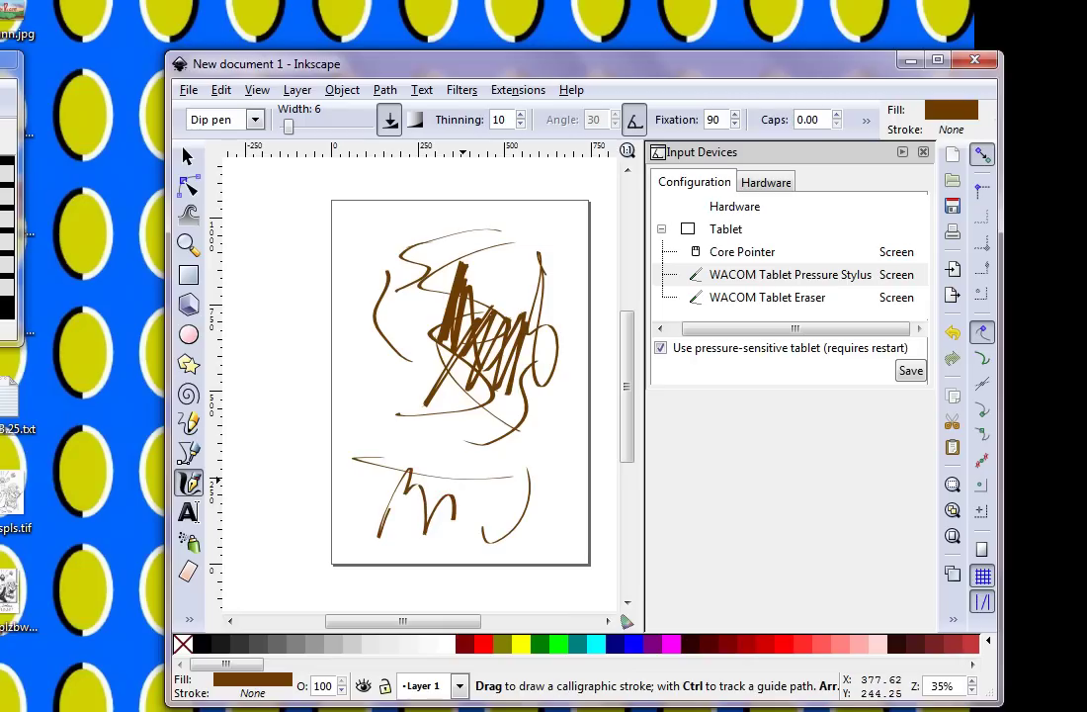